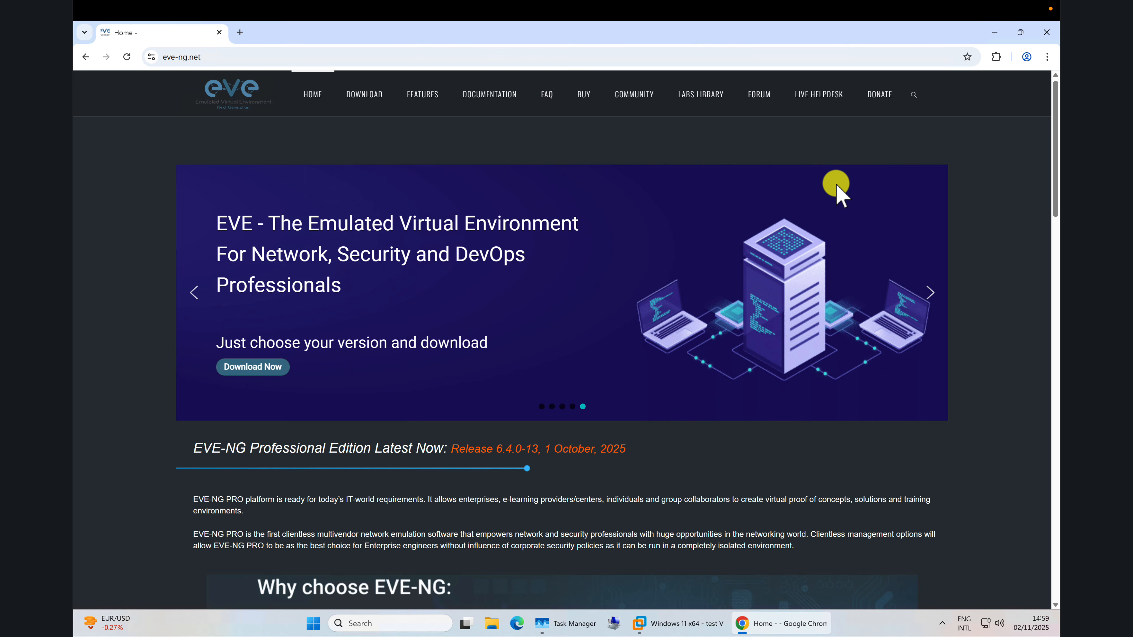
Scroll through the eve-ng.net home page reviewing the Professional Edition 6.4.0-13 release.
scroll(832, 170, down, 1)
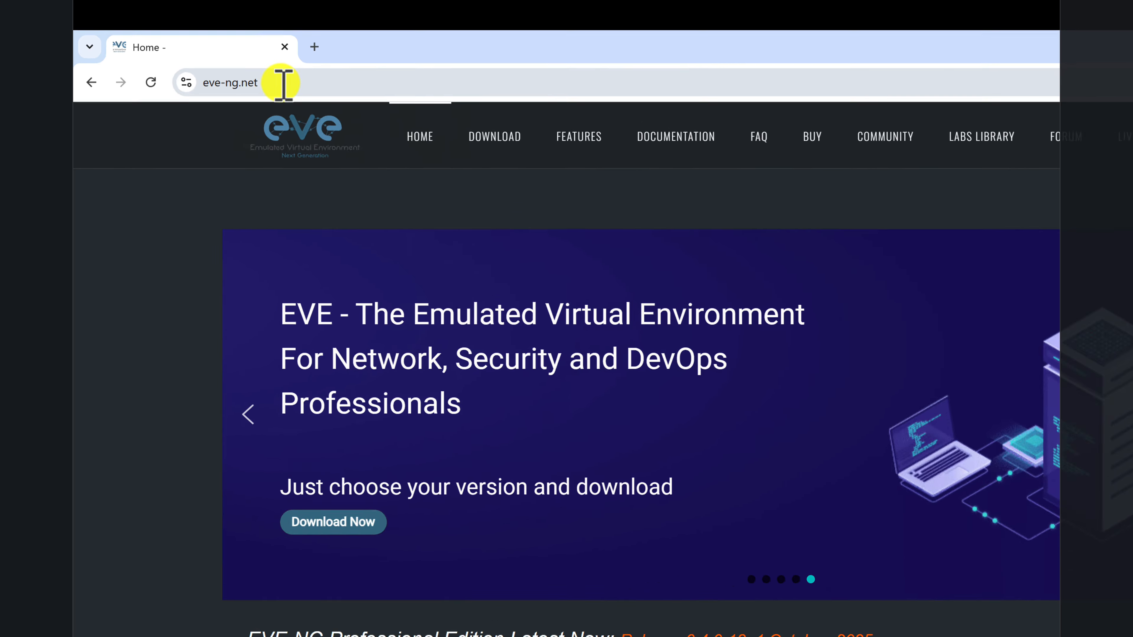
click(220, 57)
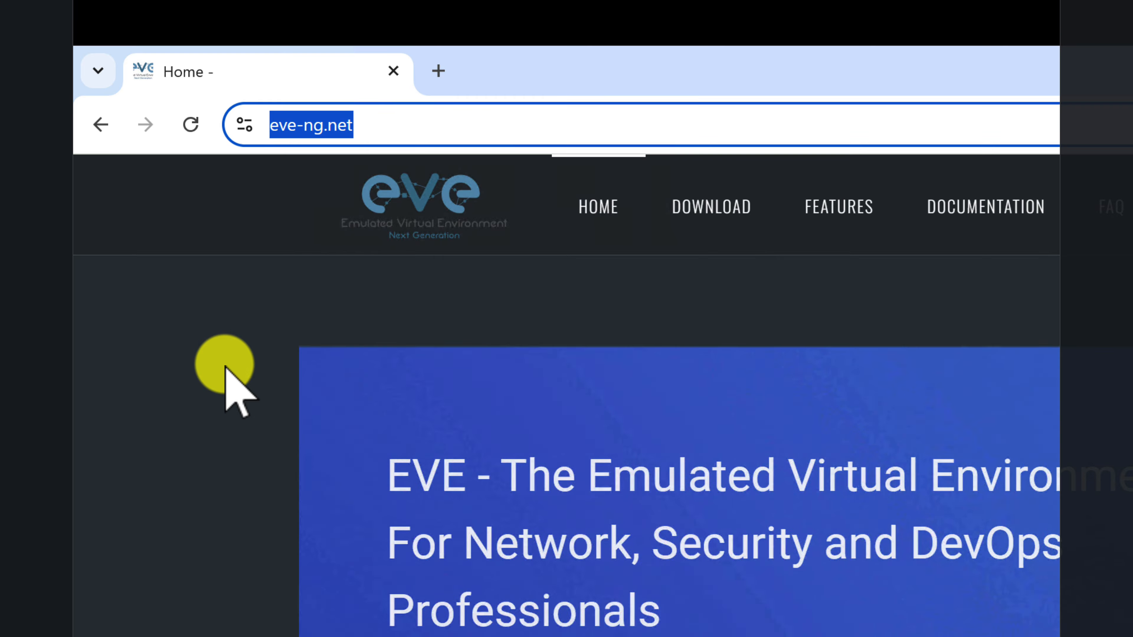
click(225, 367)
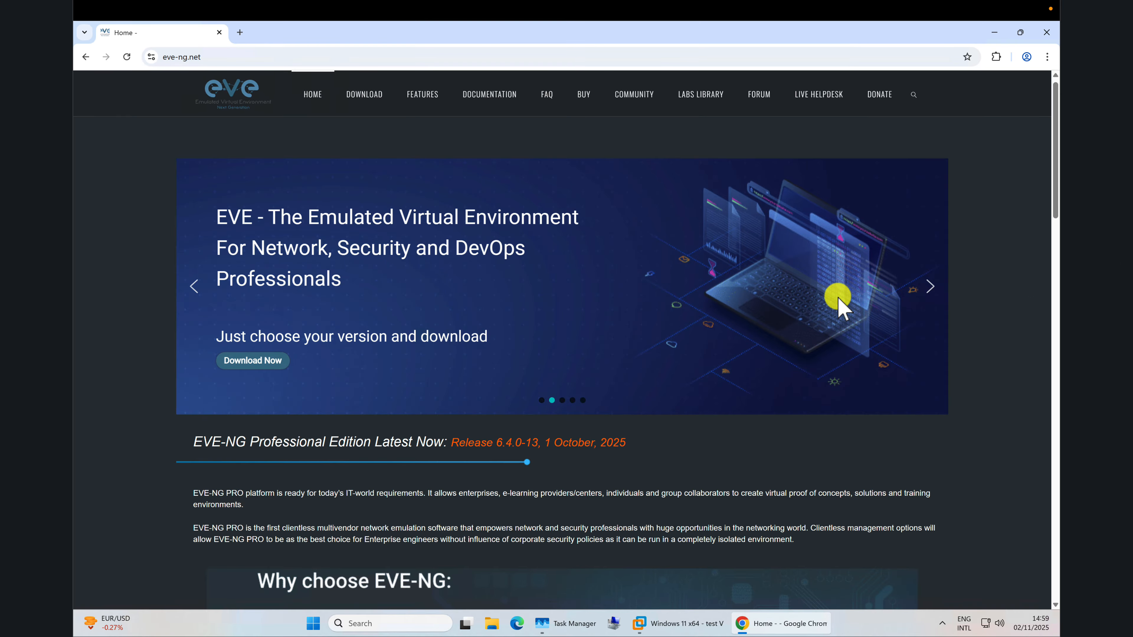
scroll(837, 296, down, 5)
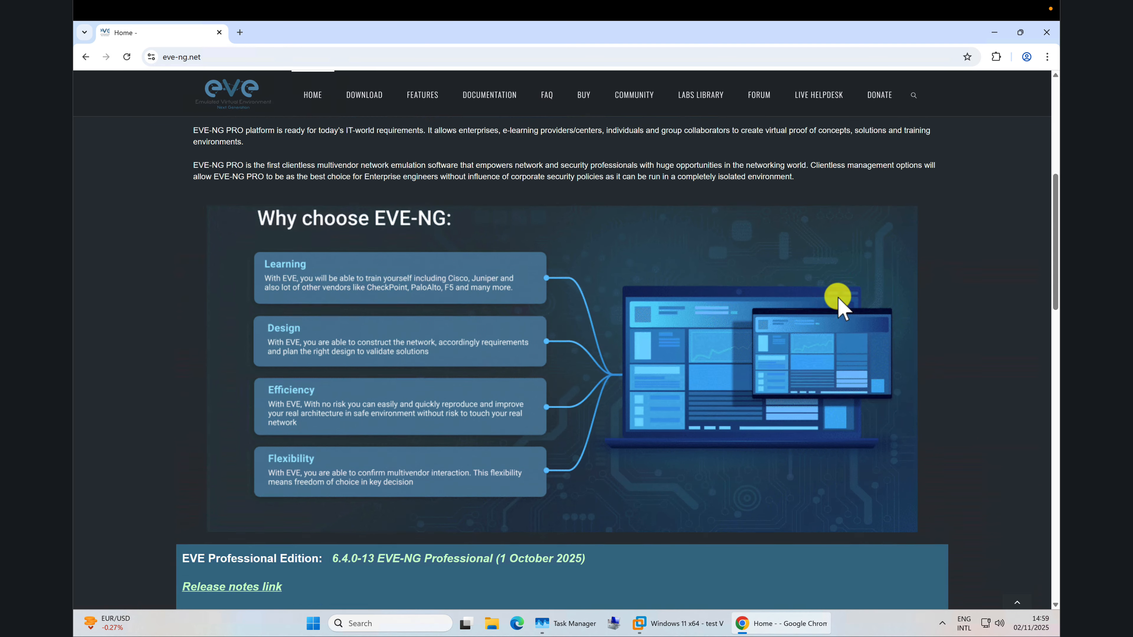
scroll(837, 296, down, 3)
scroll(838, 298, down, 3)
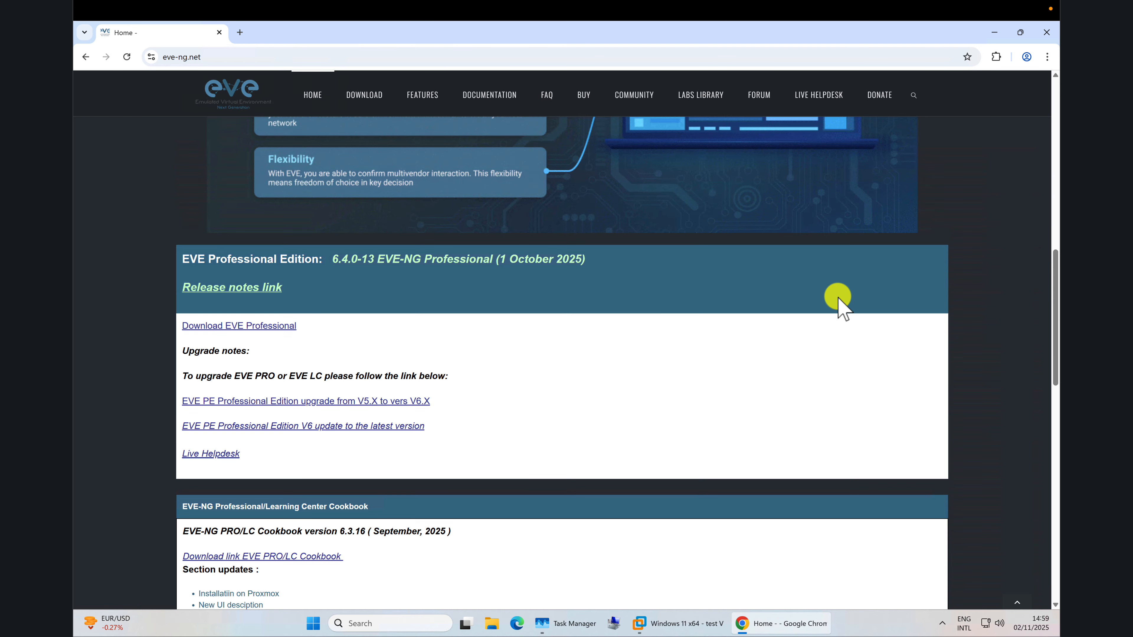
scroll(838, 297, down, 9)
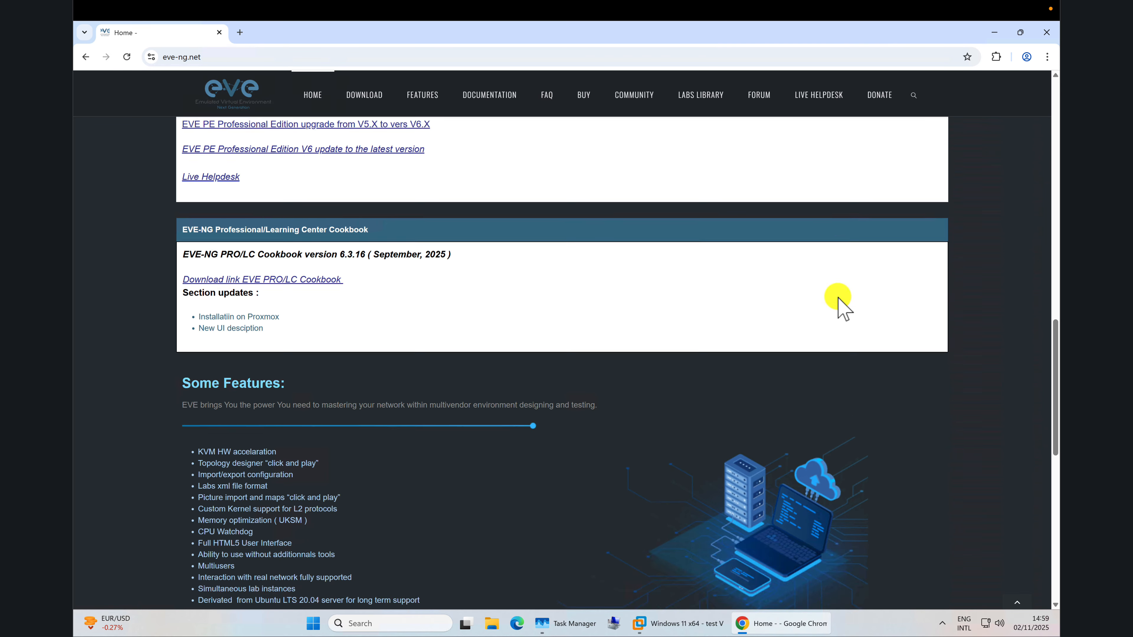
scroll(837, 297, down, 4)
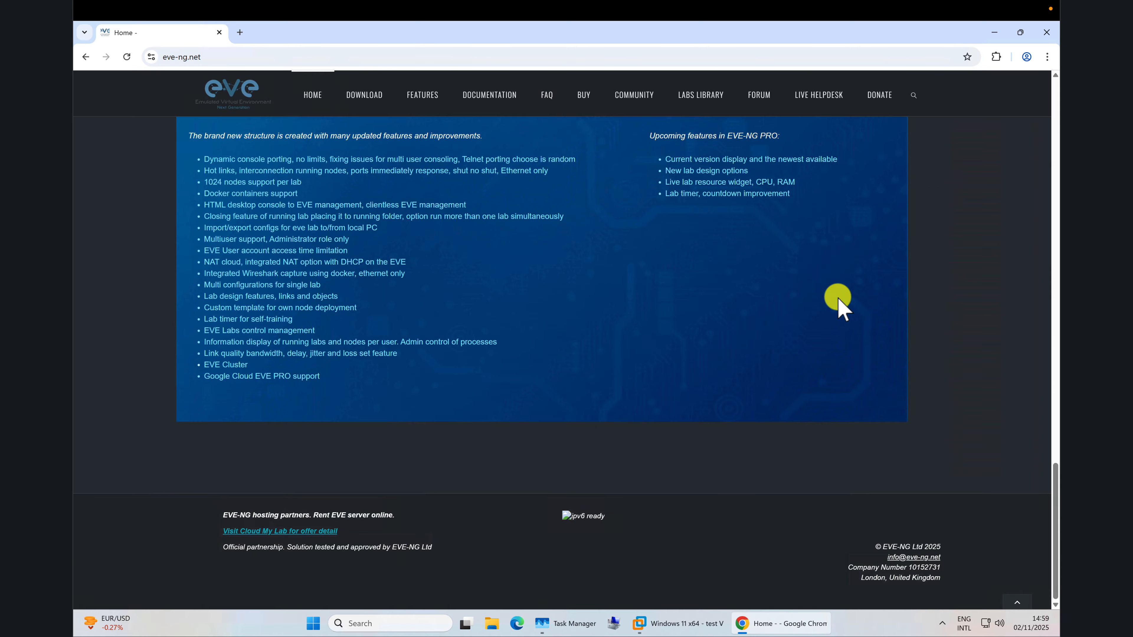
scroll(837, 297, up, 6)
scroll(837, 297, up, 8)
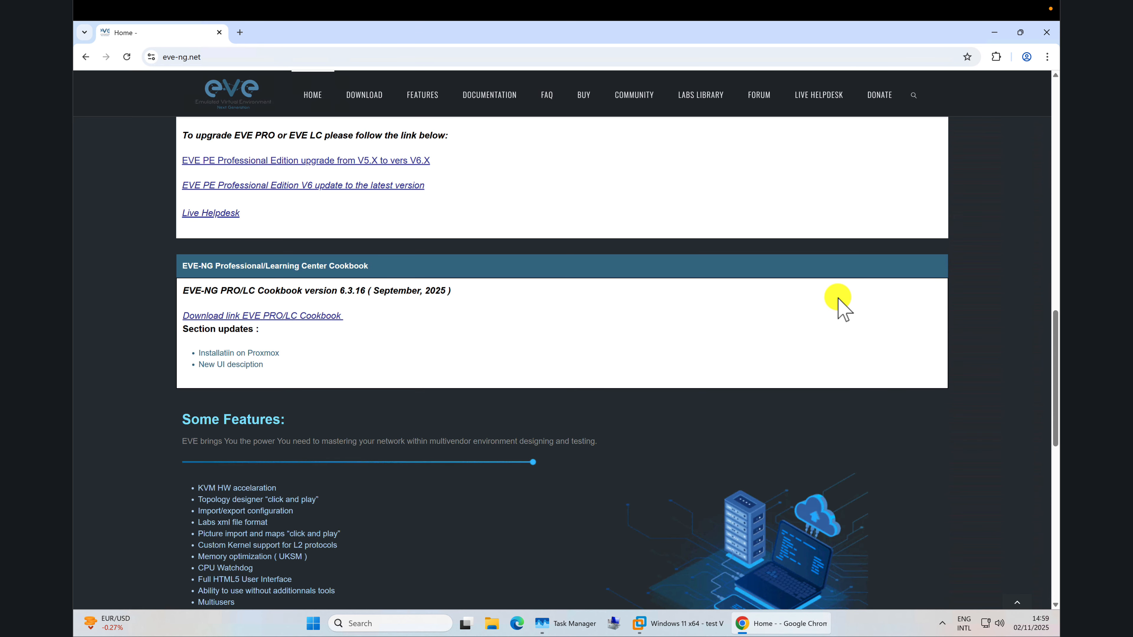
scroll(539, 330, up, 1)
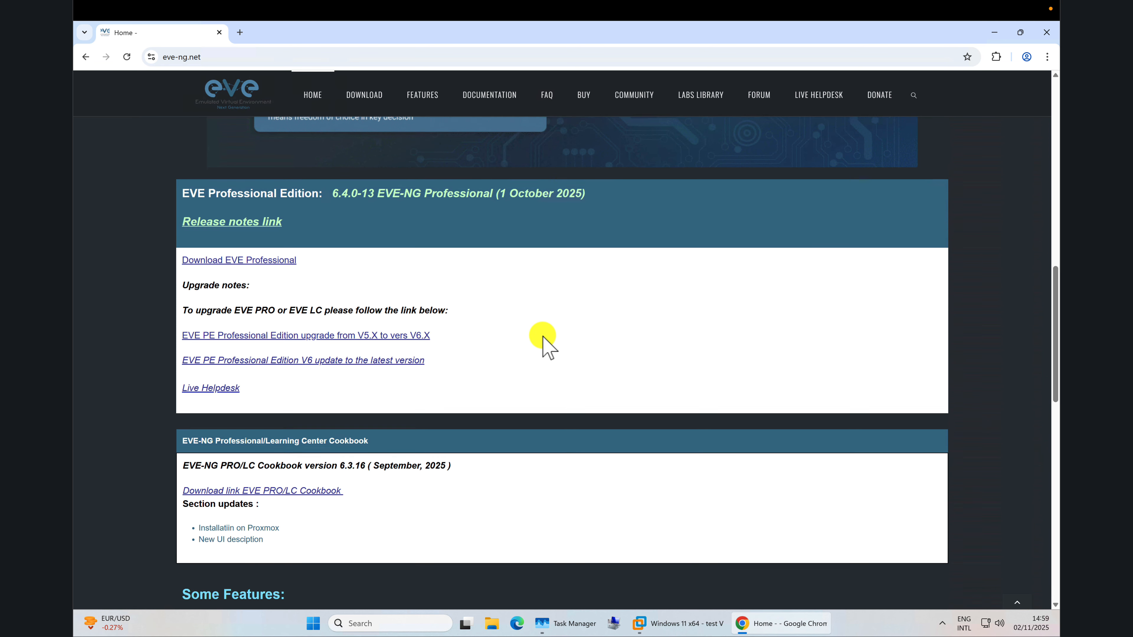
scroll(537, 333, up, 2)
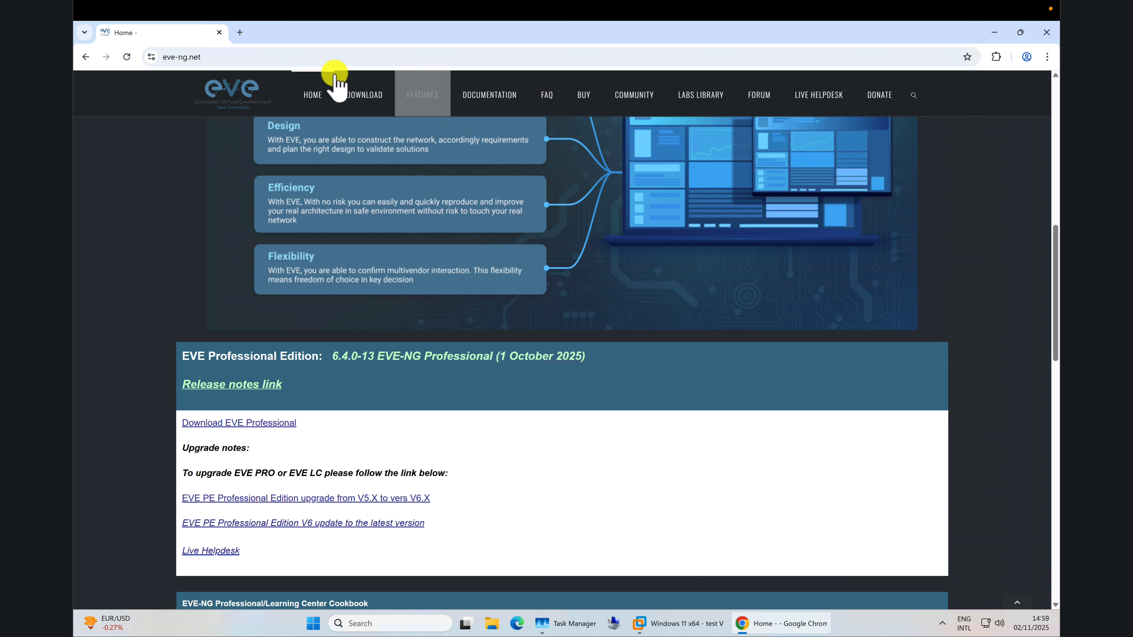
Go to the EVE-NG download page and scroll to the Free Community Edition 6.2.0-4 section.
click(363, 95)
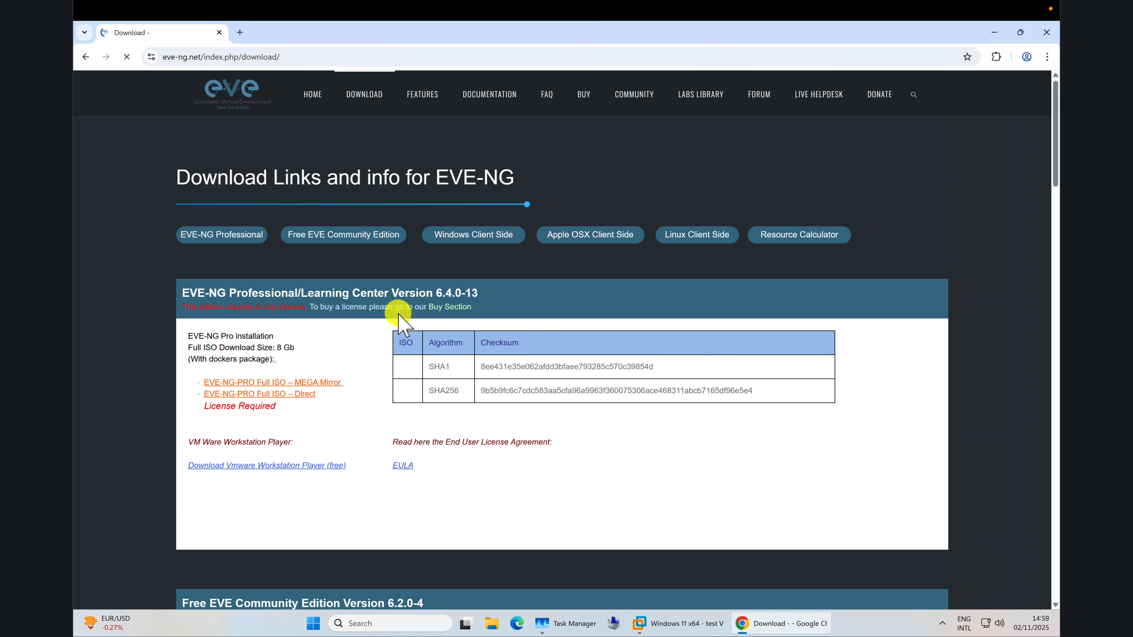
scroll(424, 352, down, 3)
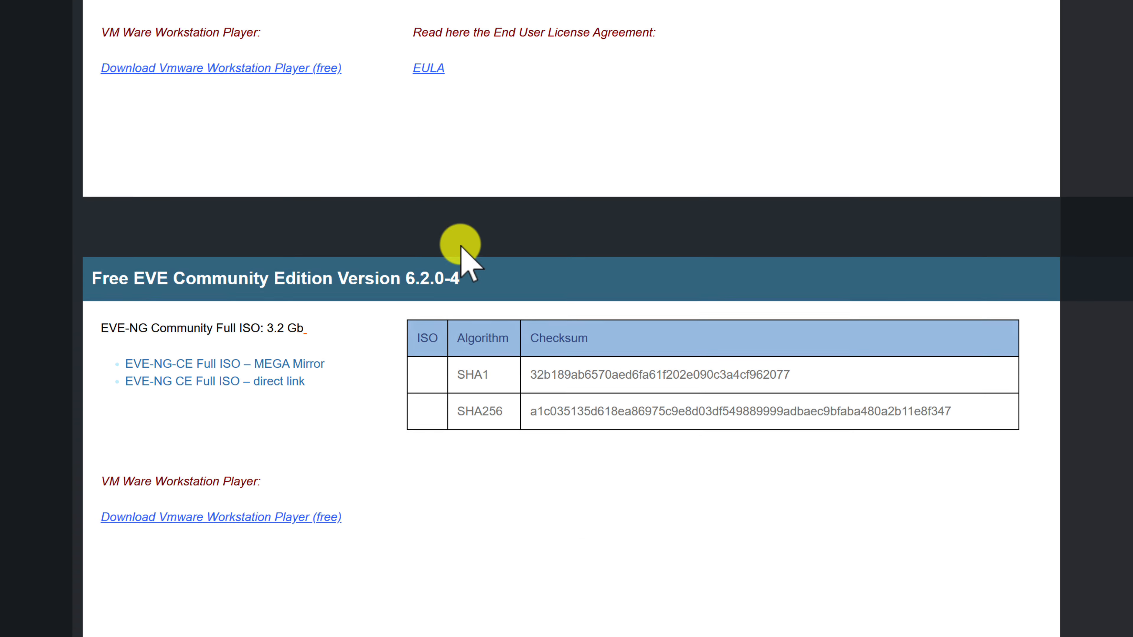
scroll(461, 247, down, 3)
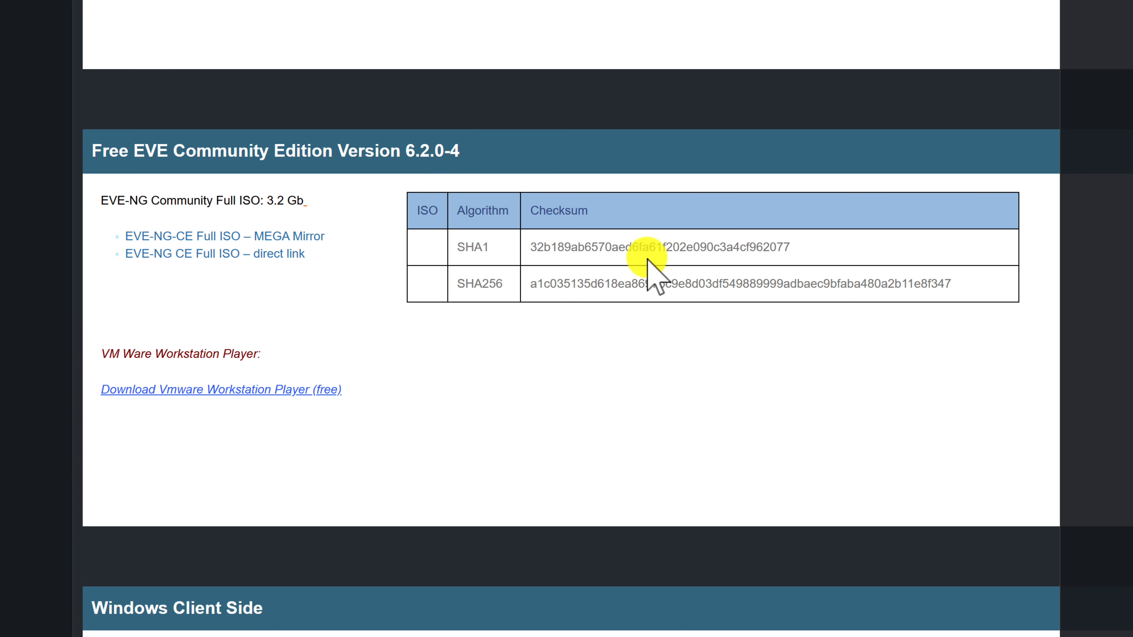
Highlight the SHA1 and SHA256 checksums of the Community ISO, then clear the selection.
drag(793, 247, 538, 254)
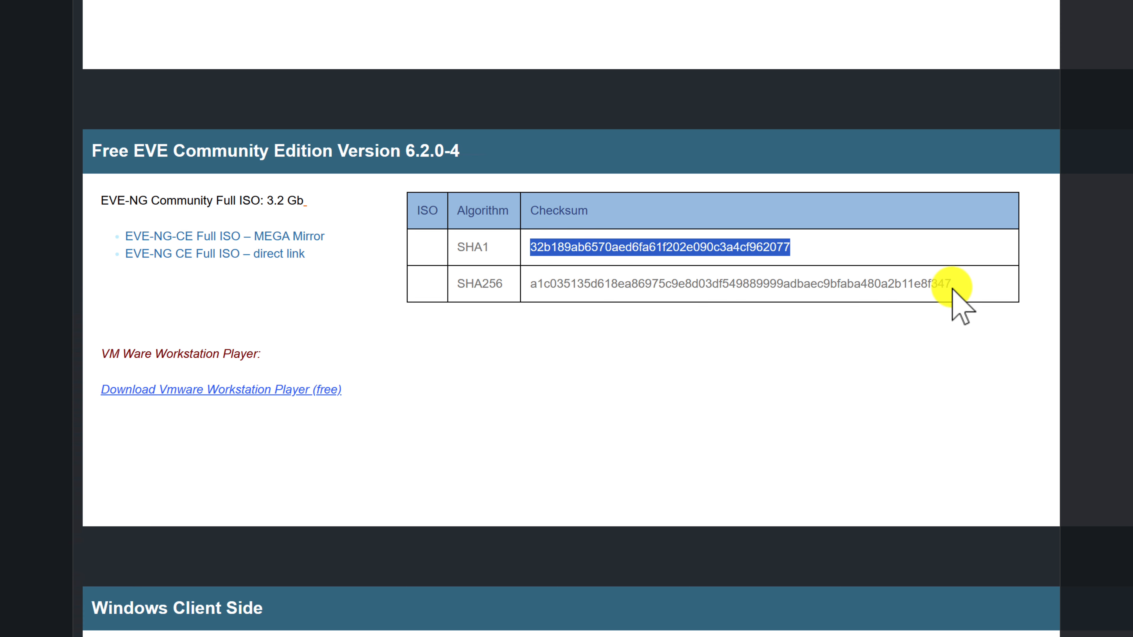
drag(953, 285, 522, 294)
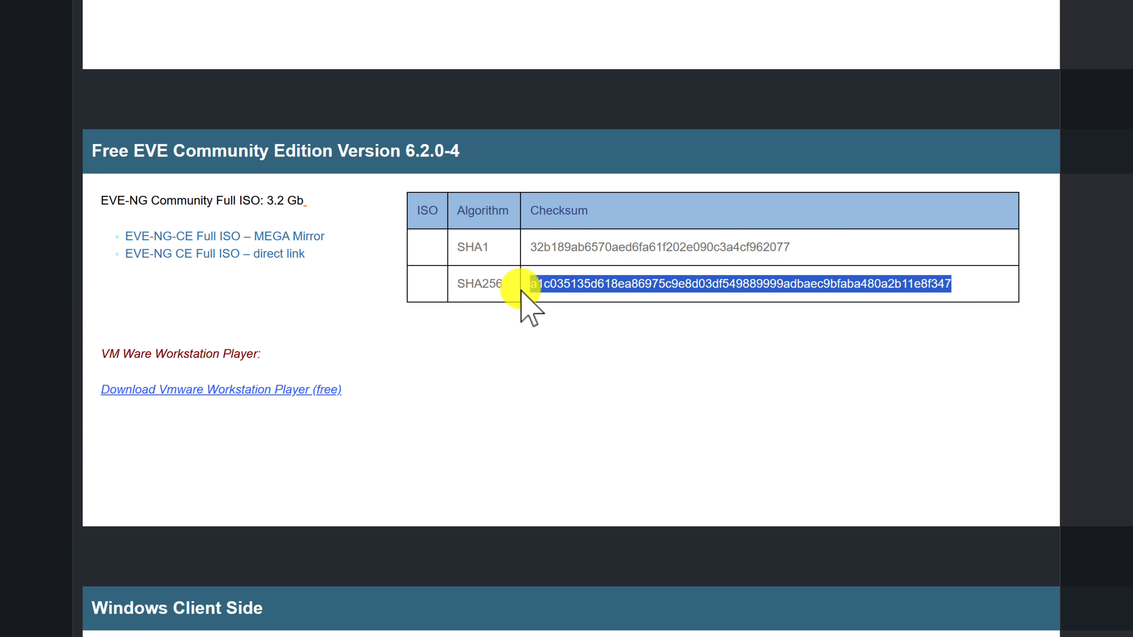
click(485, 355)
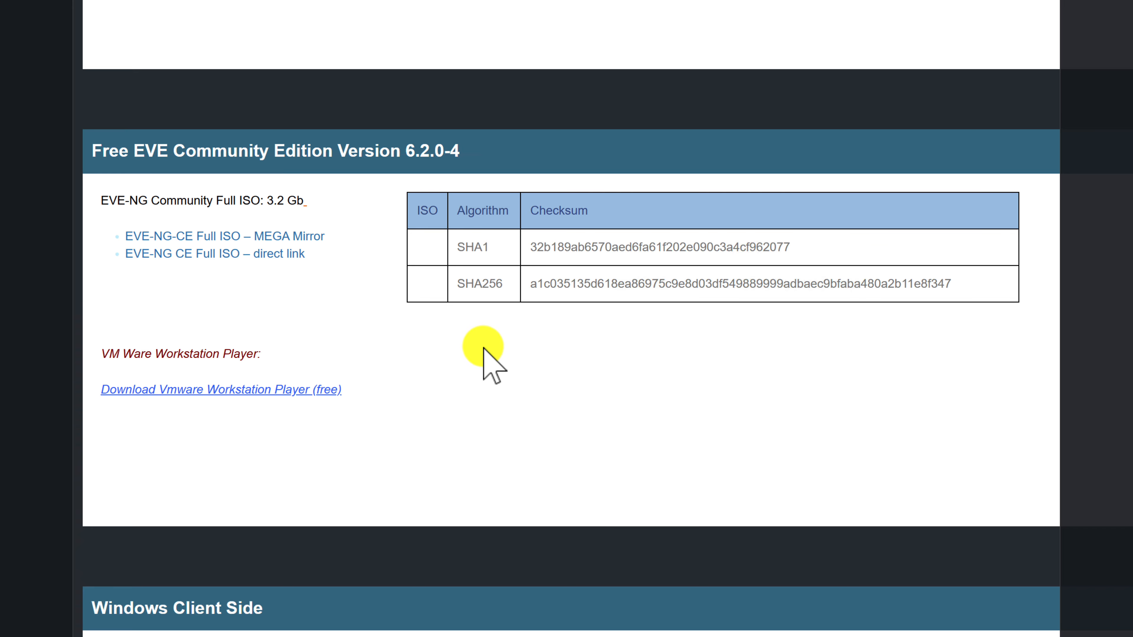
scroll(484, 348, down, 1)
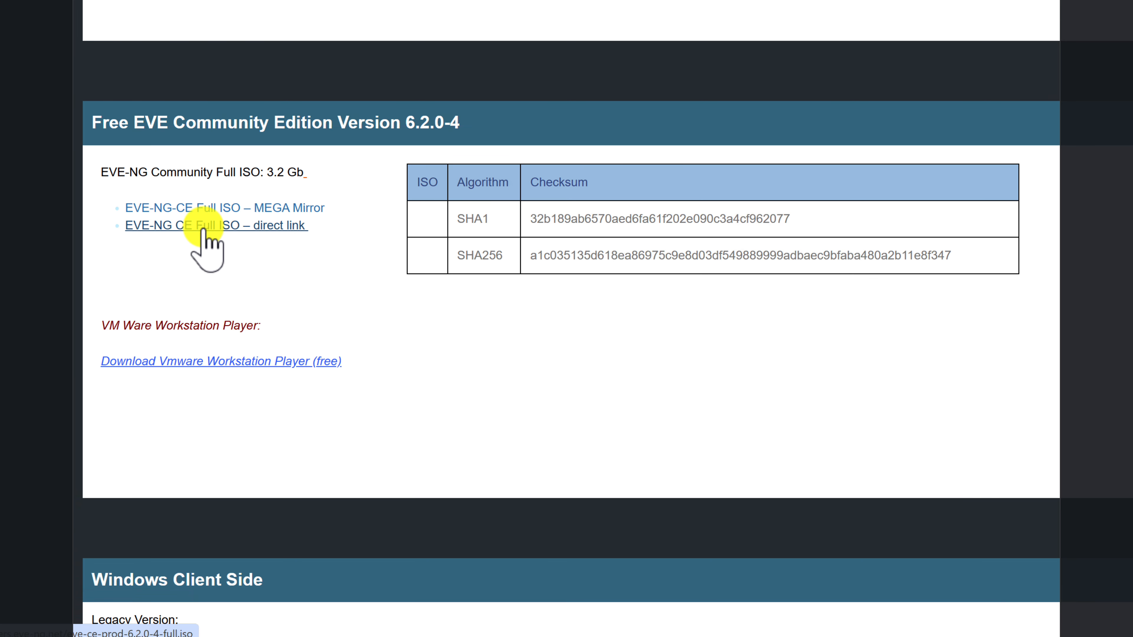
Start the eve-ce-prod-6.2.0-4-full.iso direct-link download, then cancel it from Chrome's downloads list.
click(203, 228)
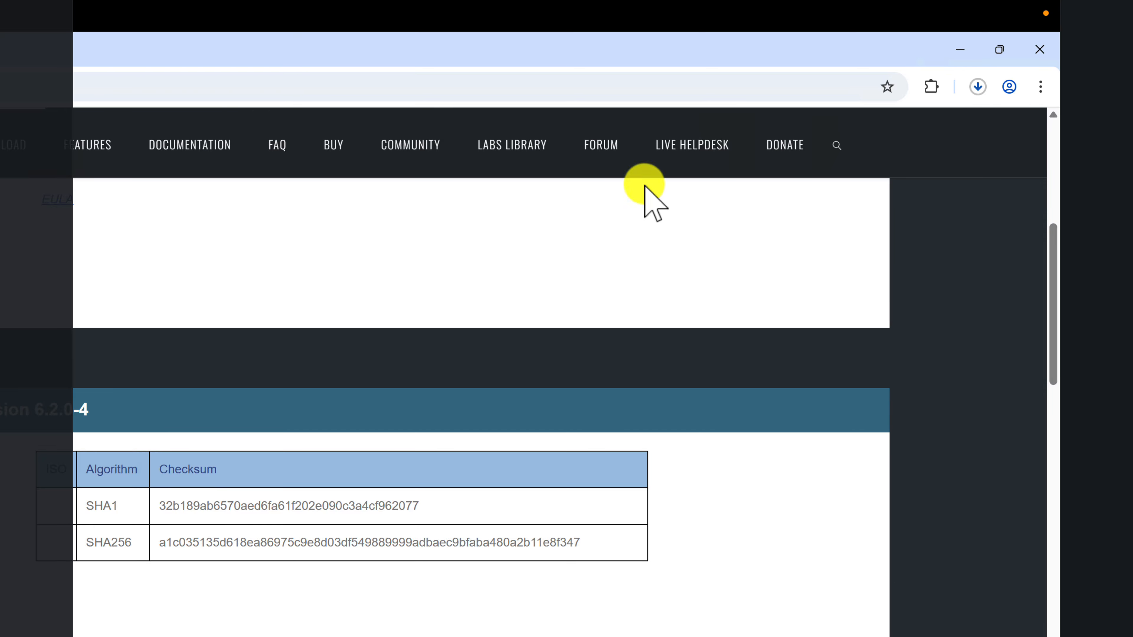
click(977, 87)
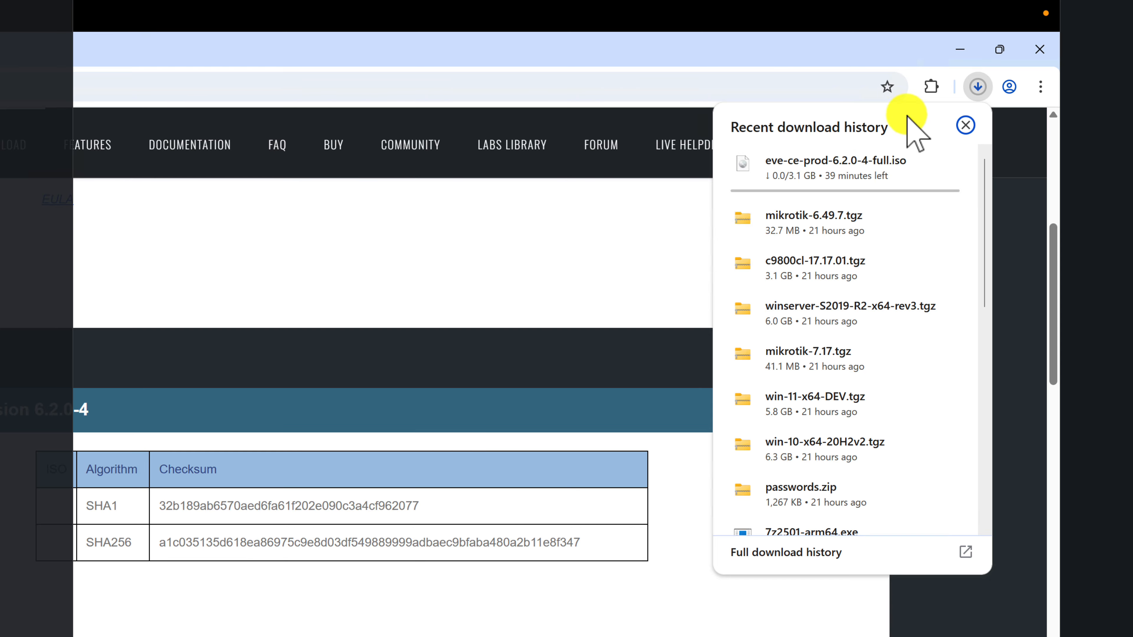
click(947, 164)
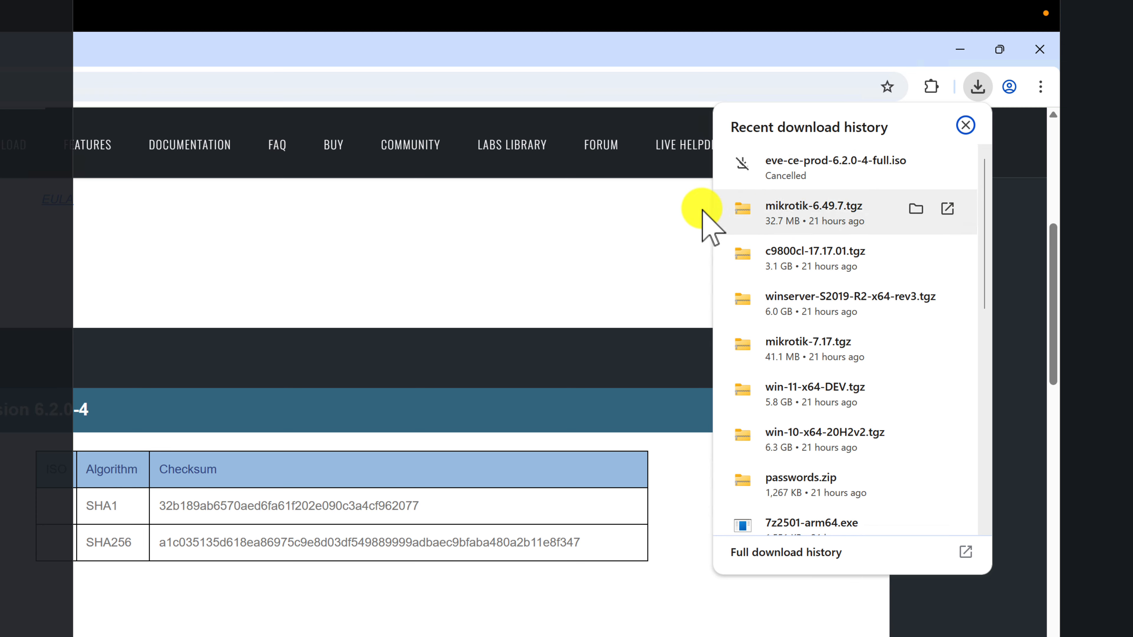
click(622, 228)
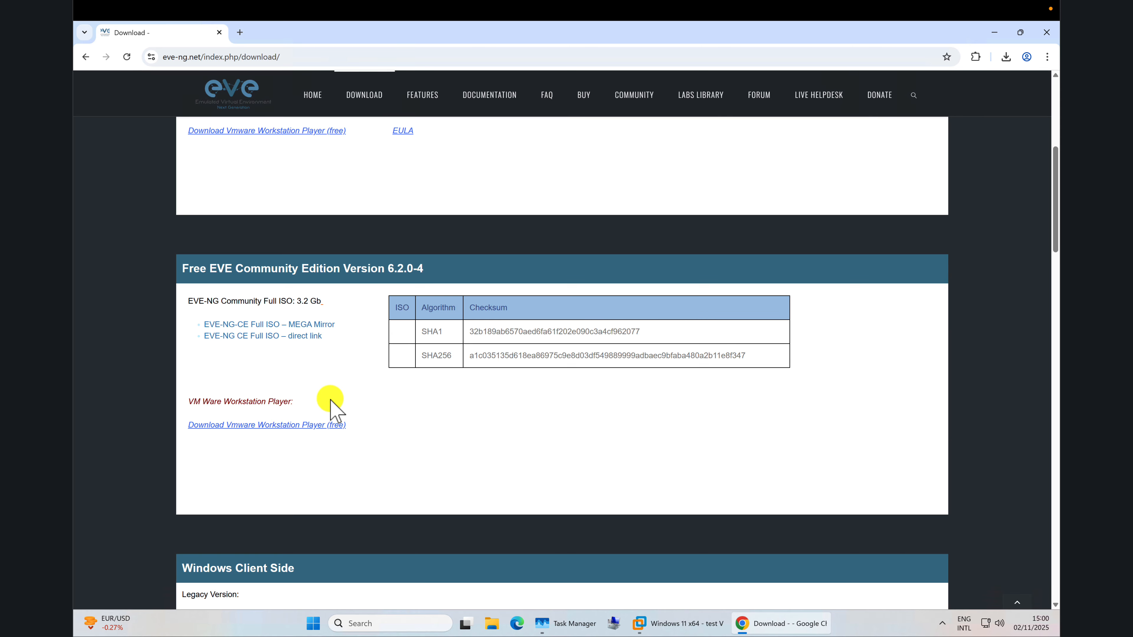
At Windows Client Side 3.0, cancel the EVE-NG-Win-Client-Pack-3.0.exe download from Chrome's downloads list.
scroll(330, 401, down, 4)
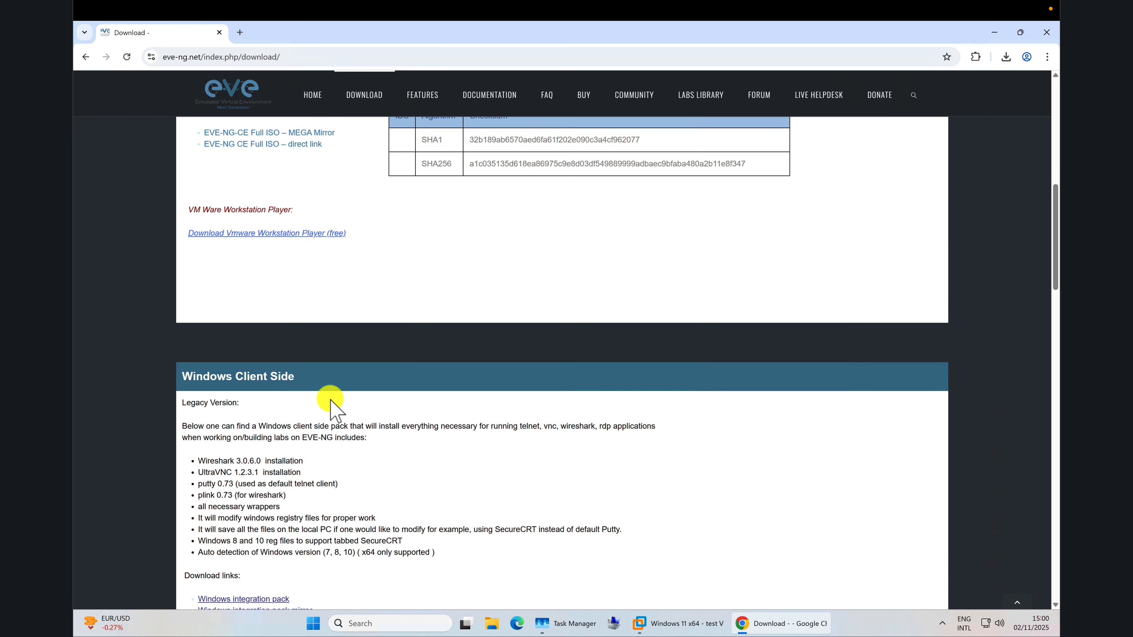
scroll(330, 400, down, 6)
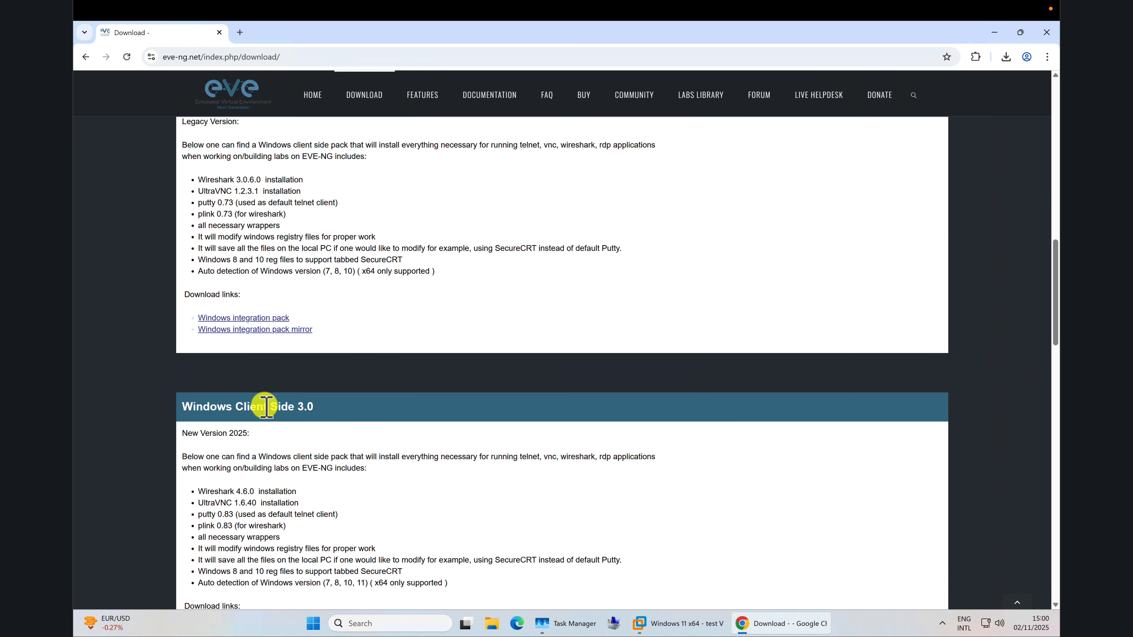
scroll(301, 400, down, 2)
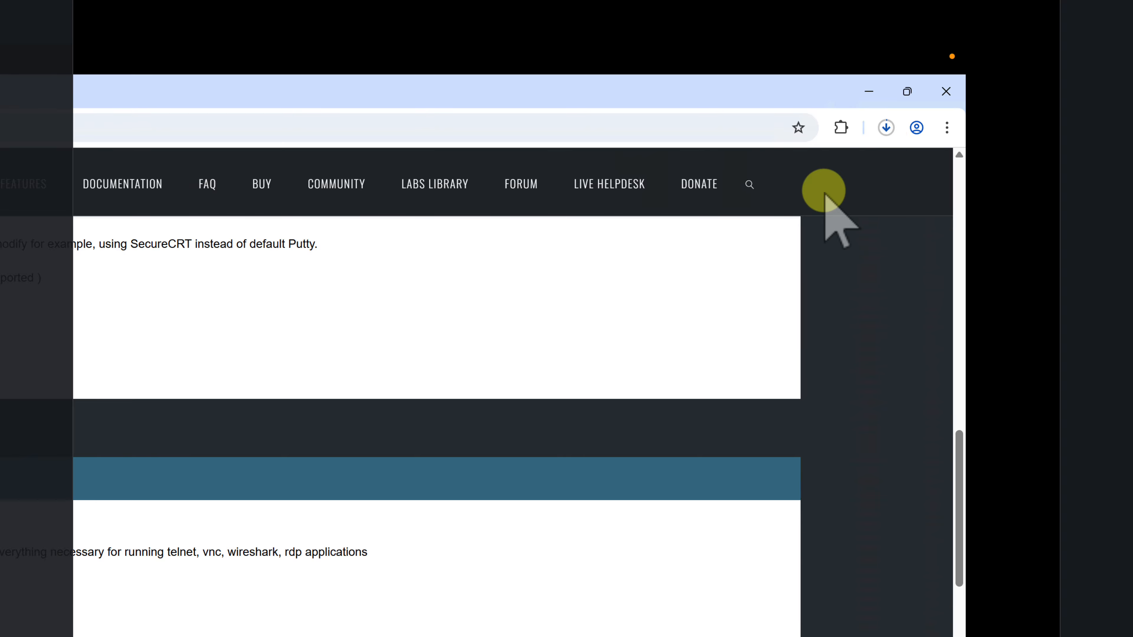
click(886, 128)
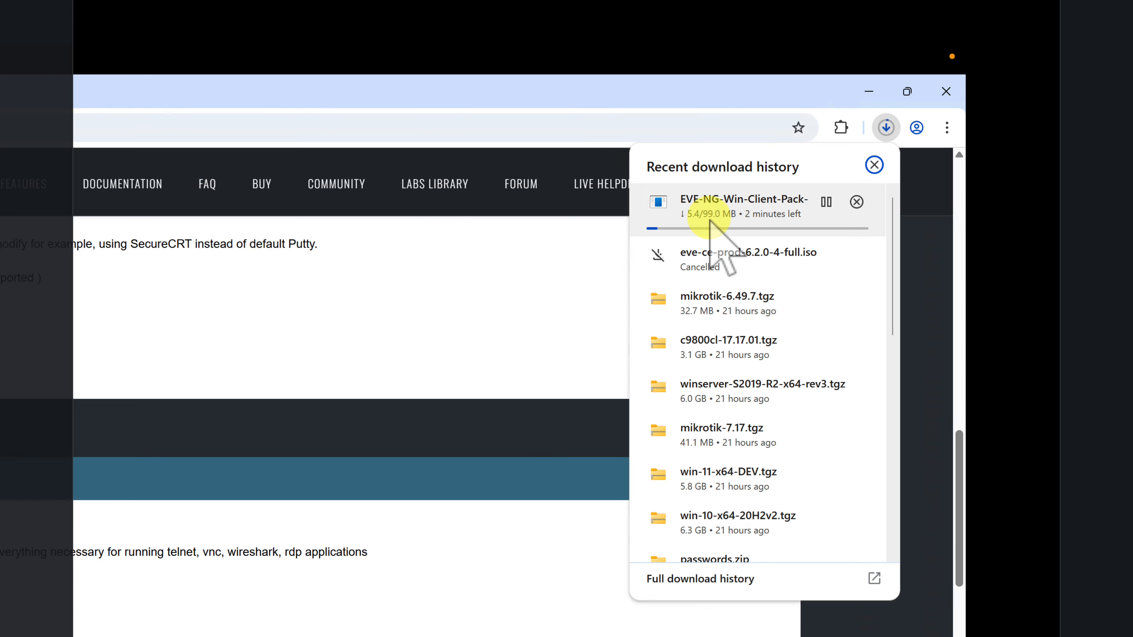
click(856, 203)
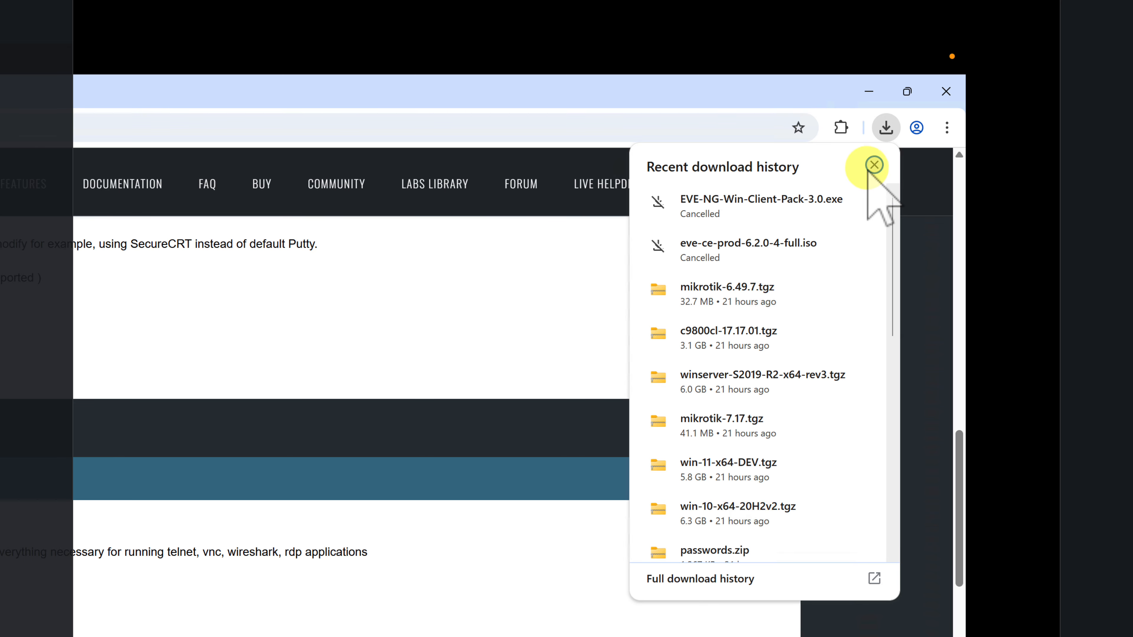
click(874, 165)
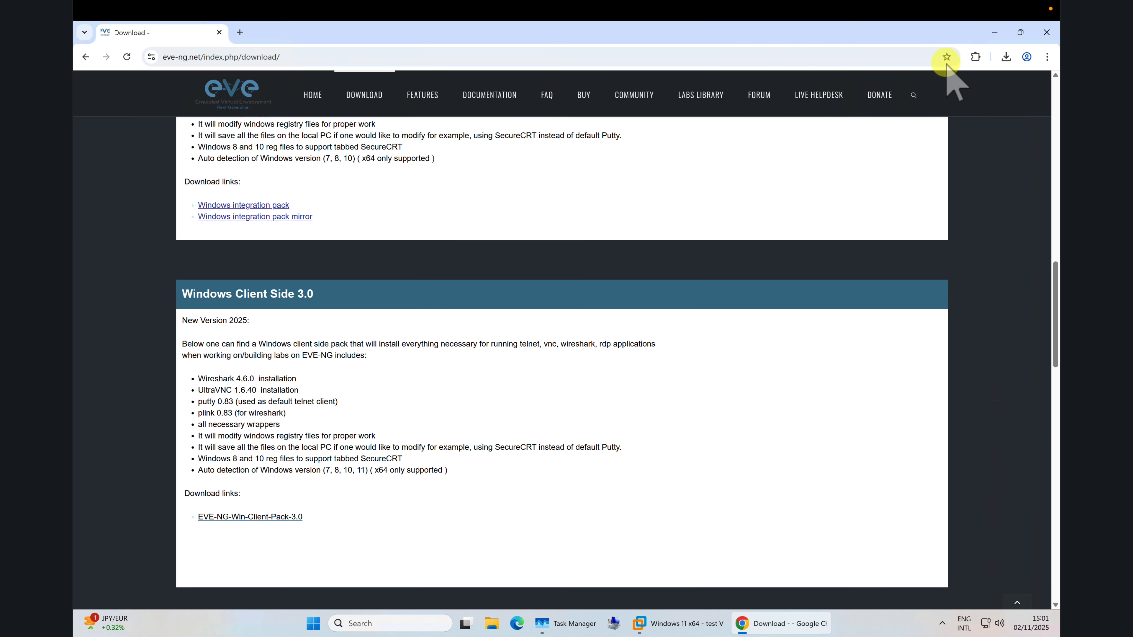
Switch to VMware Workstation and start a custom New Virtual Machine Wizard.
click(994, 33)
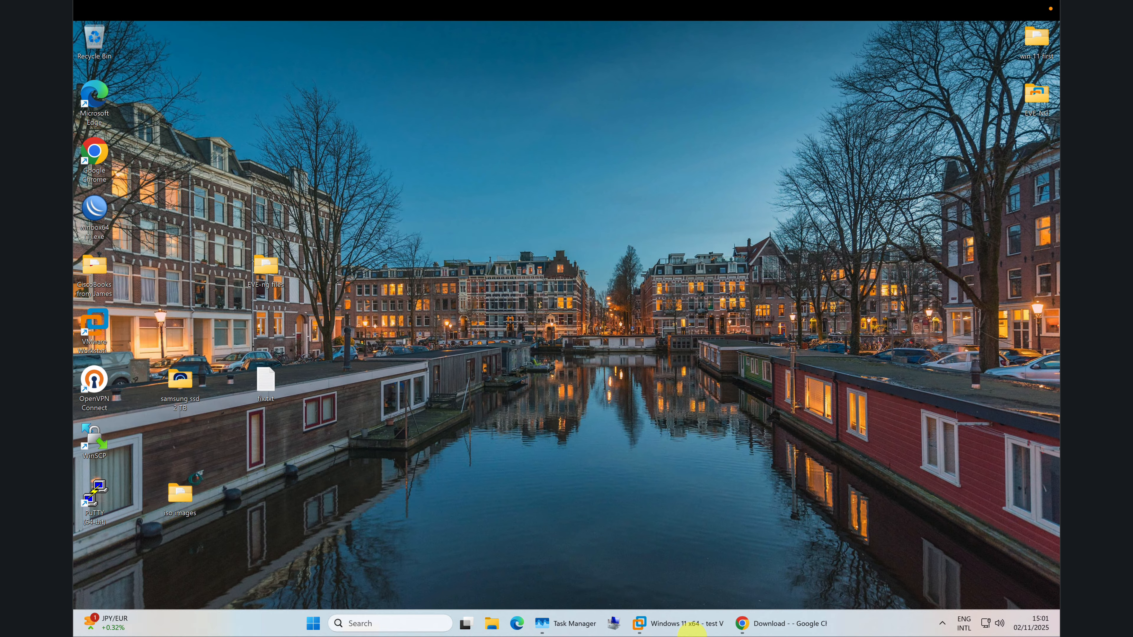
click(689, 626)
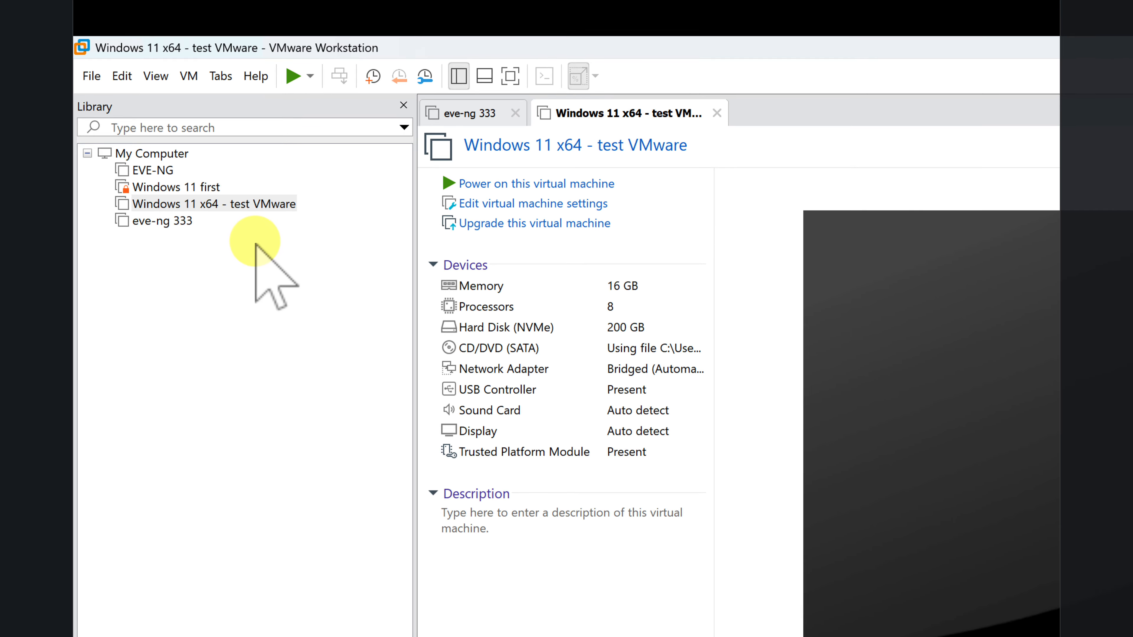
click(90, 76)
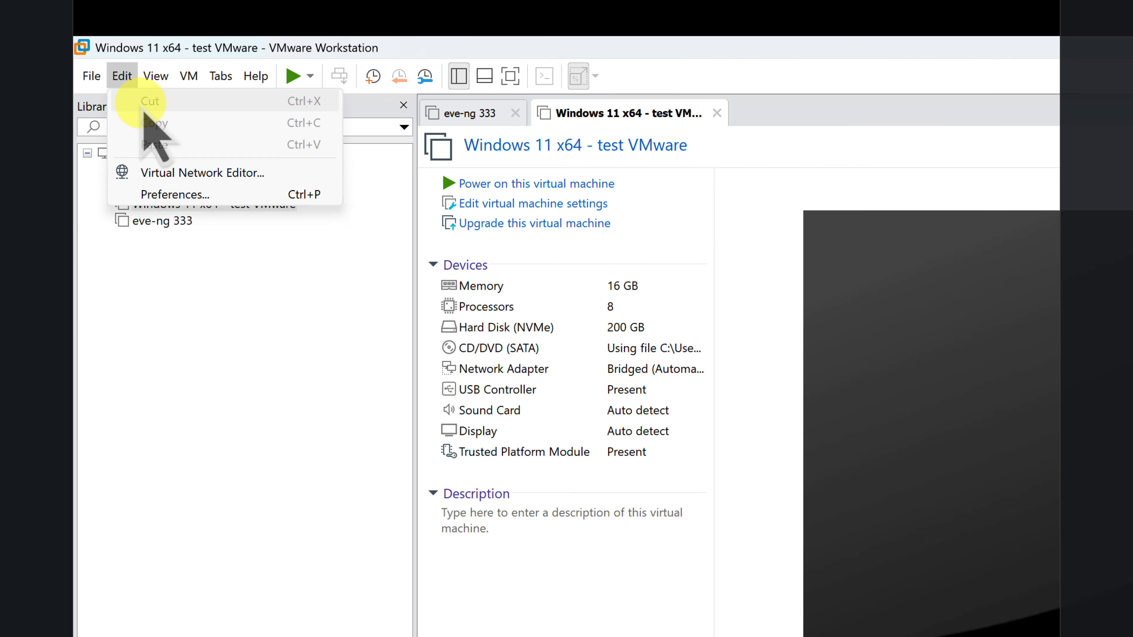
click(117, 101)
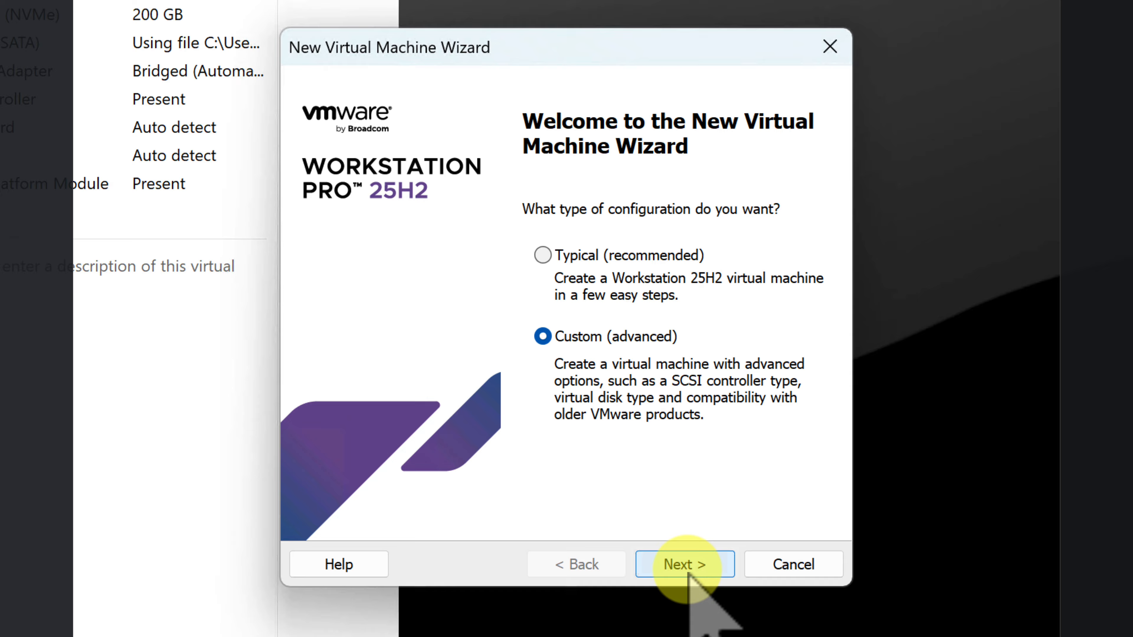
click(689, 576)
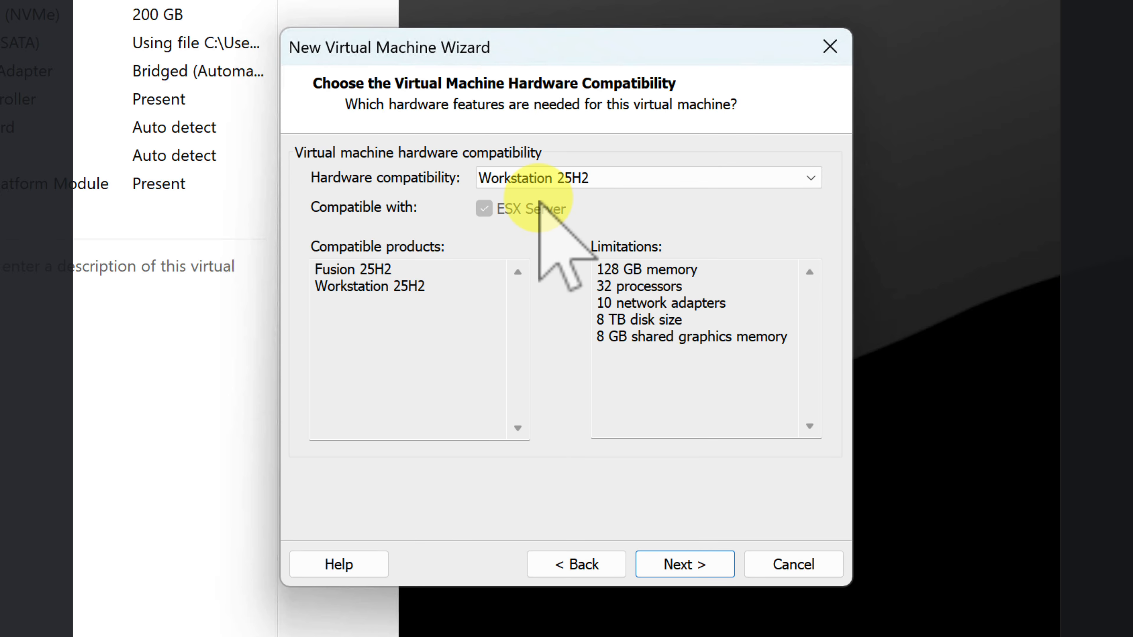
Keep default hardware compatibility, install the OS later, and pick Linux Ubuntu 64-bit.
click(682, 563)
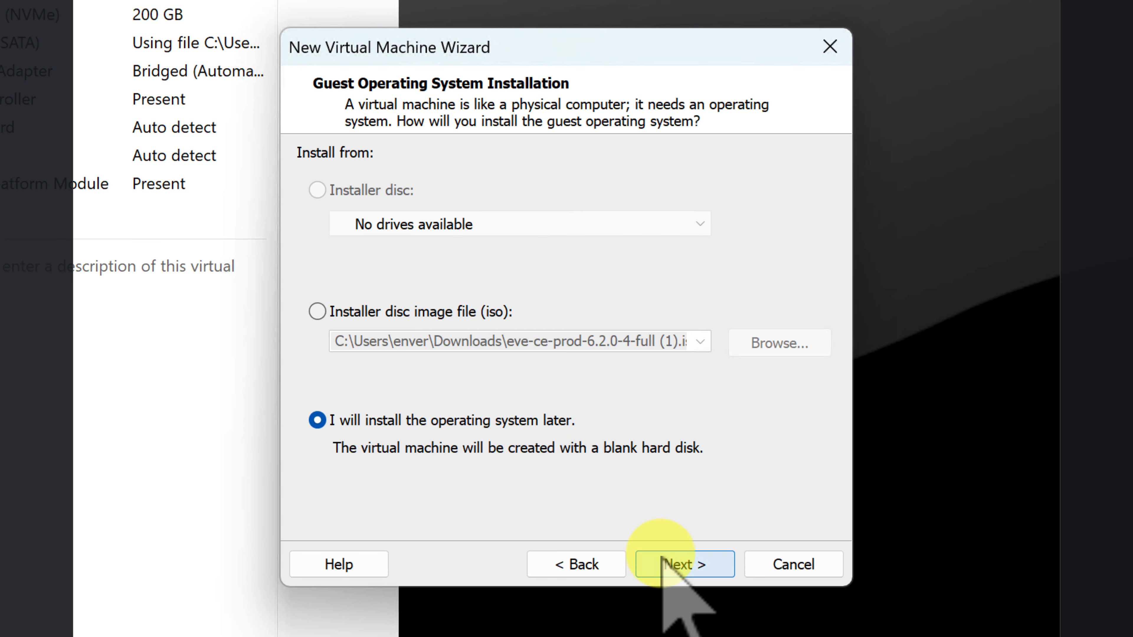
click(675, 564)
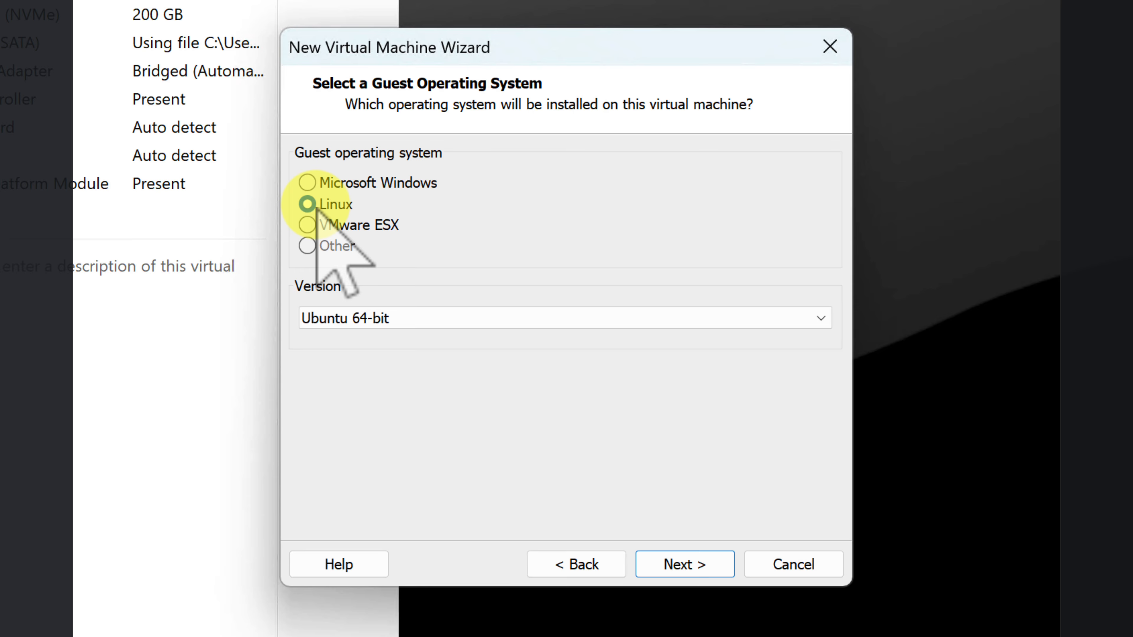
click(449, 317)
click(450, 317)
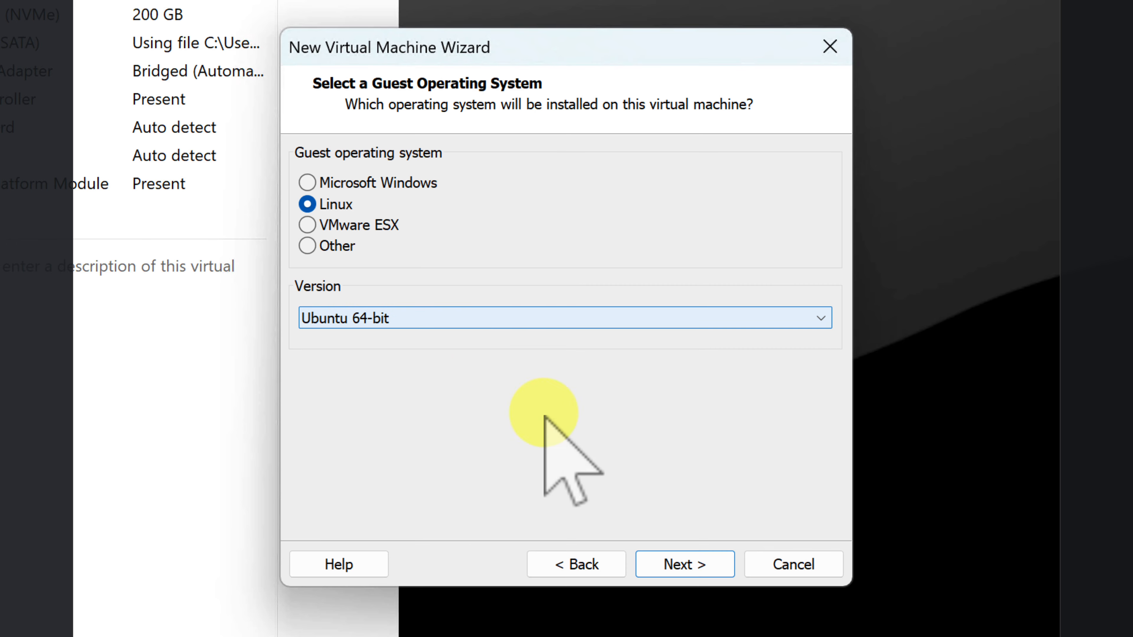
click(695, 563)
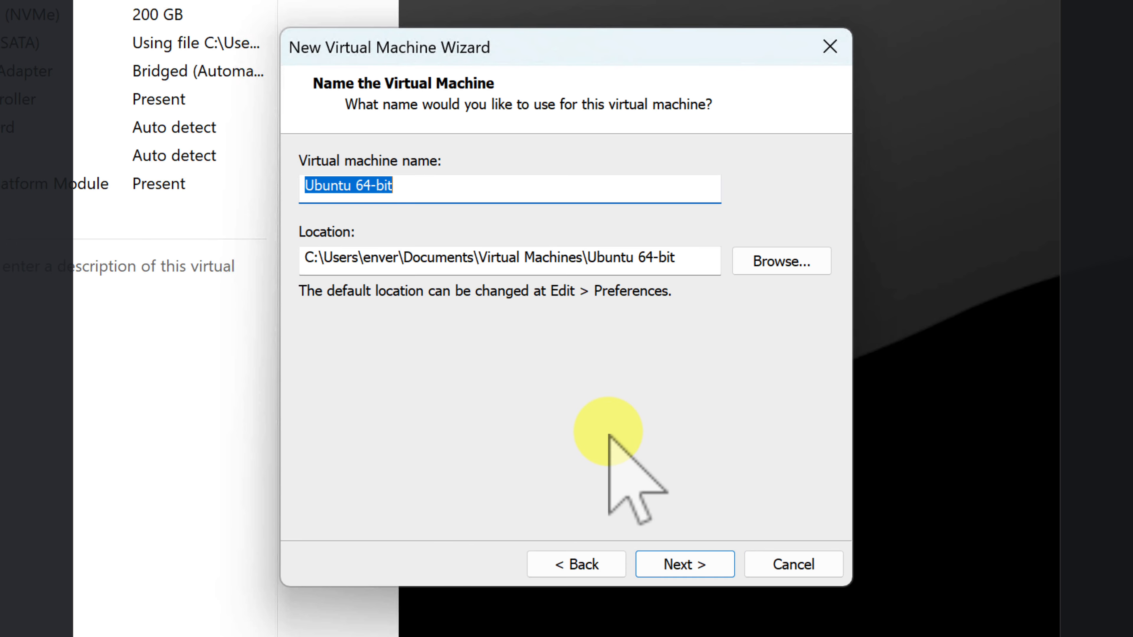
Name the VM 'Eve-ng - for youtube students' and browse for a storage location.
text(Eve-ng - for youtube students)
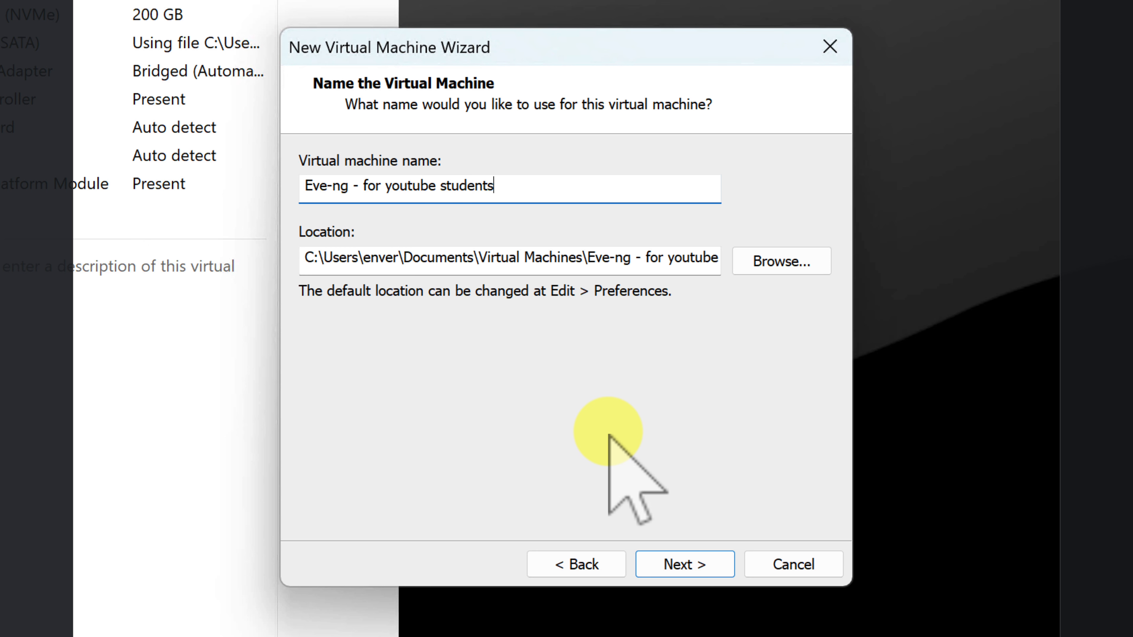
click(775, 258)
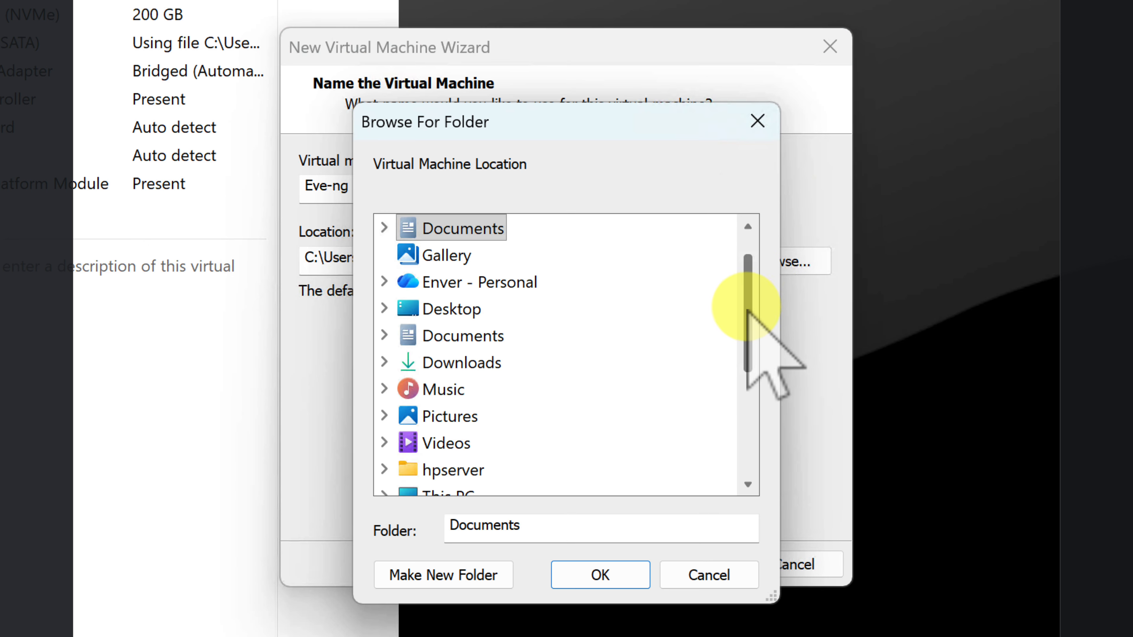
scroll(745, 329, down, 1)
drag(743, 325, 733, 379)
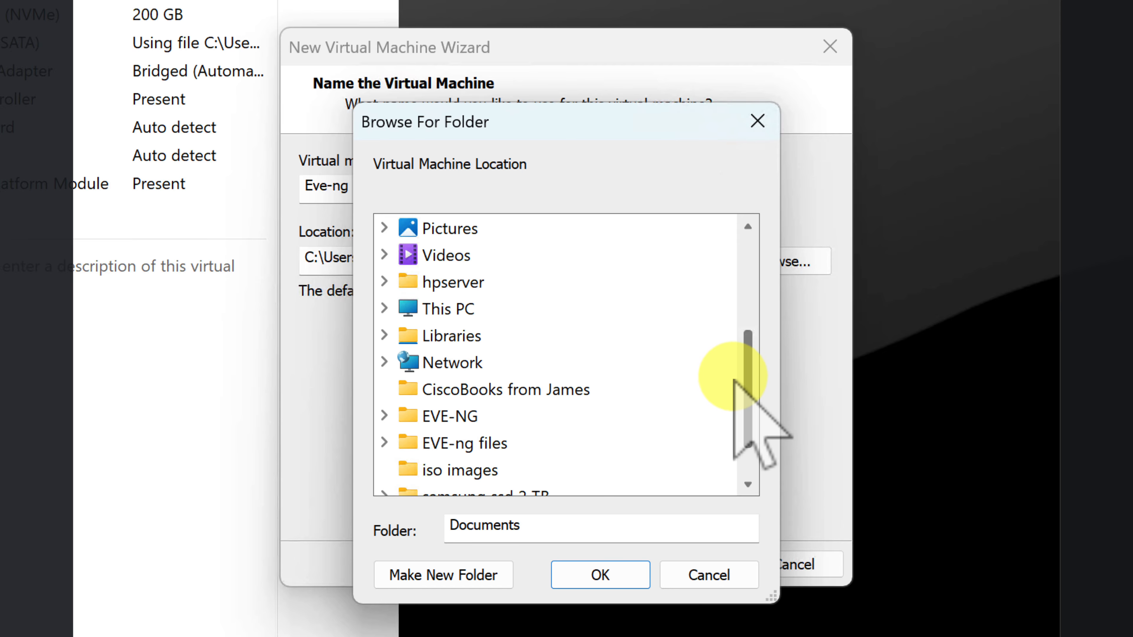
Create the folder 'eve-ng test students' on VolumeEveNG (D:) and set it as the VM location.
double_click(447, 310)
double_click(493, 362)
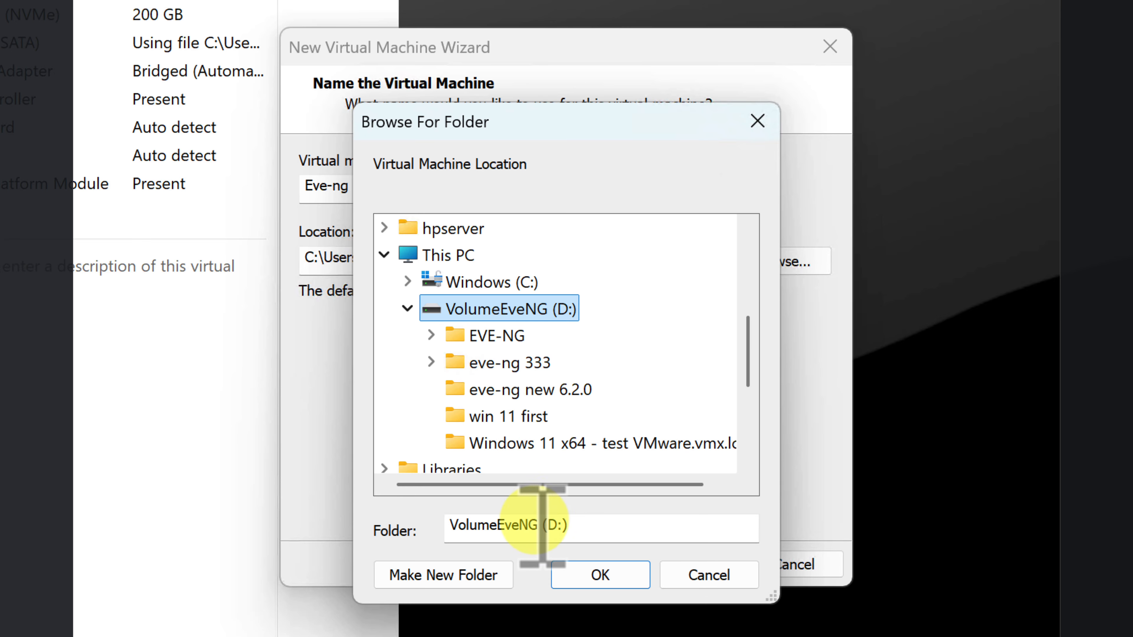
click(479, 560)
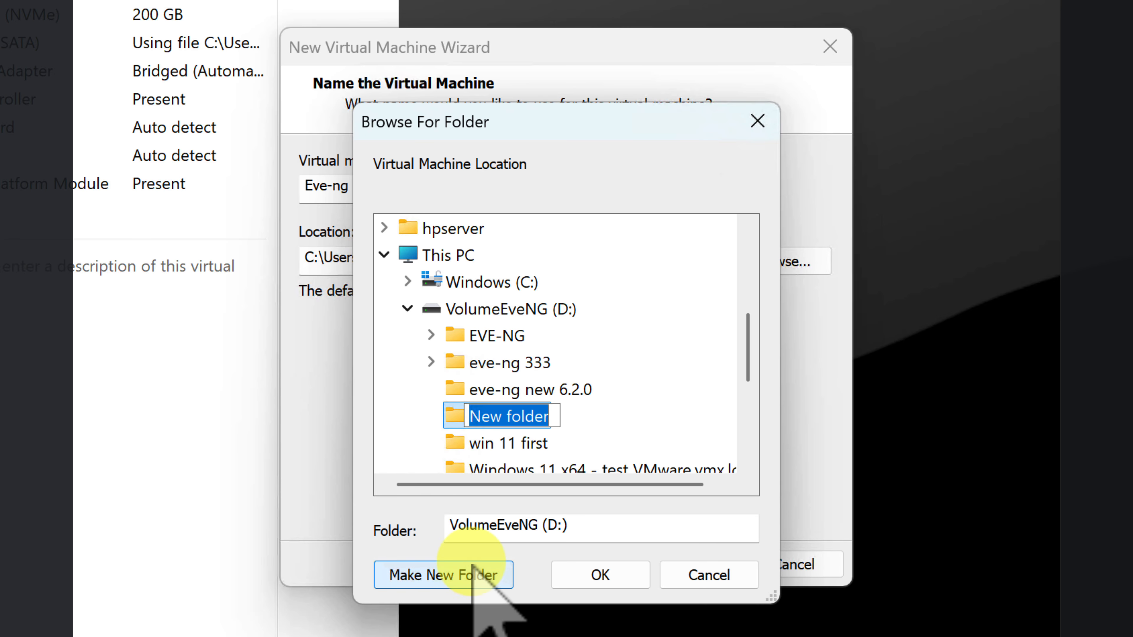
text(eve)
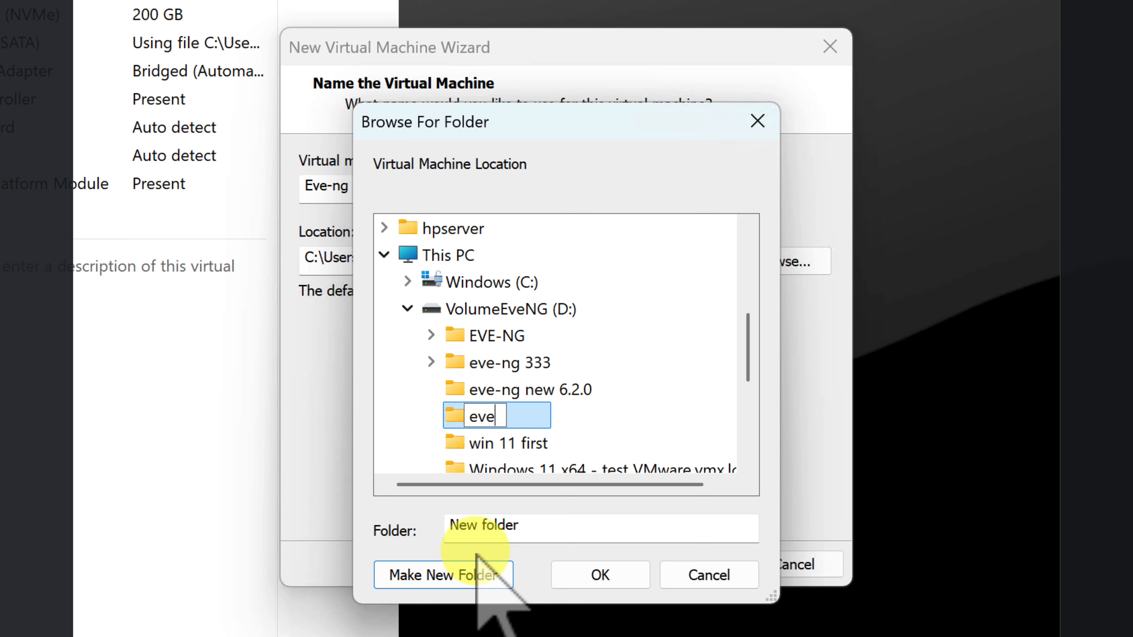
text(test stu)
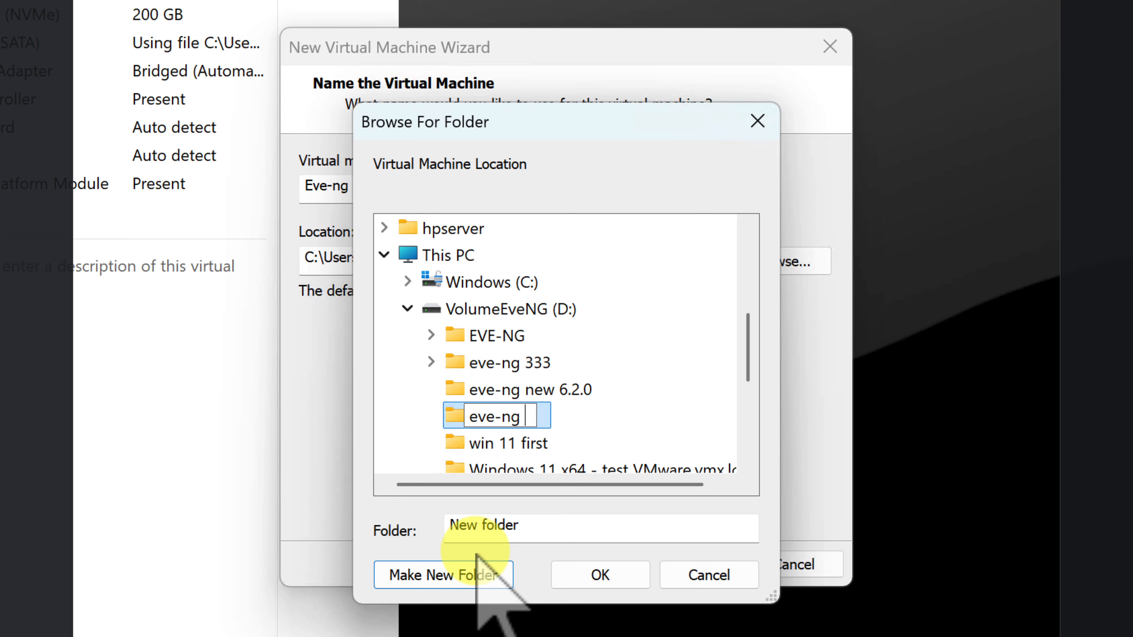
text(dents)
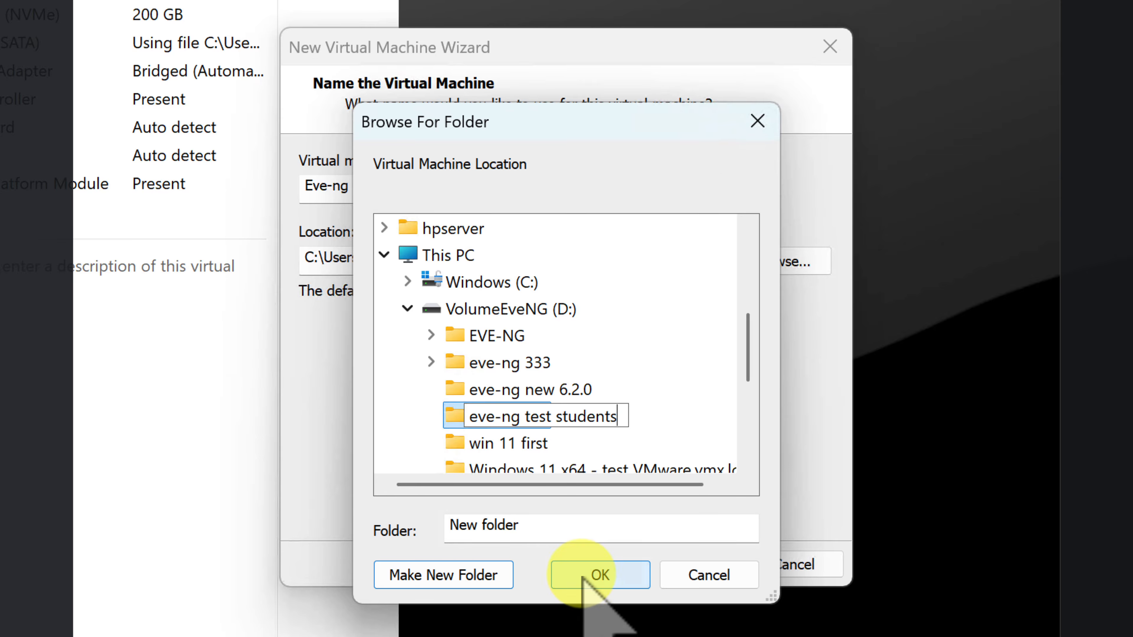
click(599, 574)
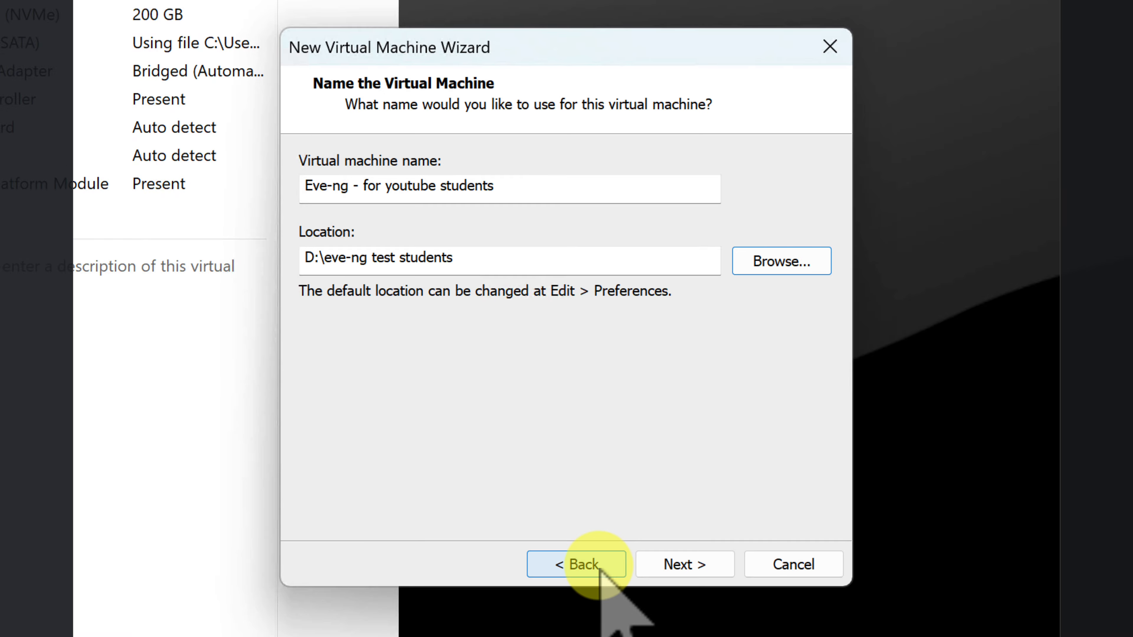
Configure 1 processor with 8 cores per processor, 8 cores total.
click(684, 566)
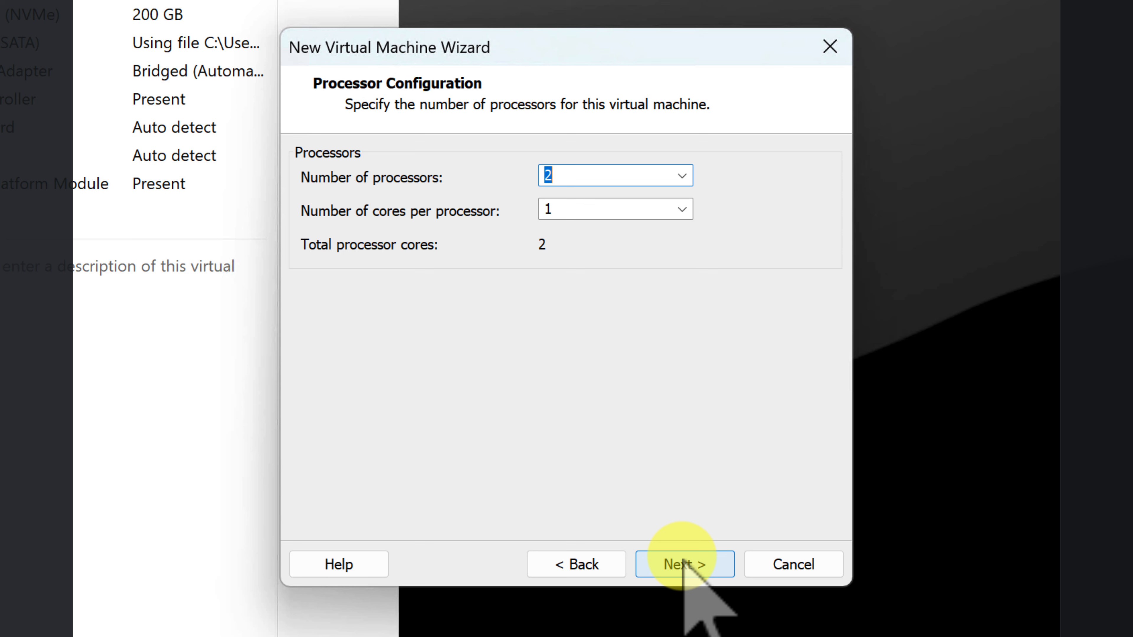
text(1)
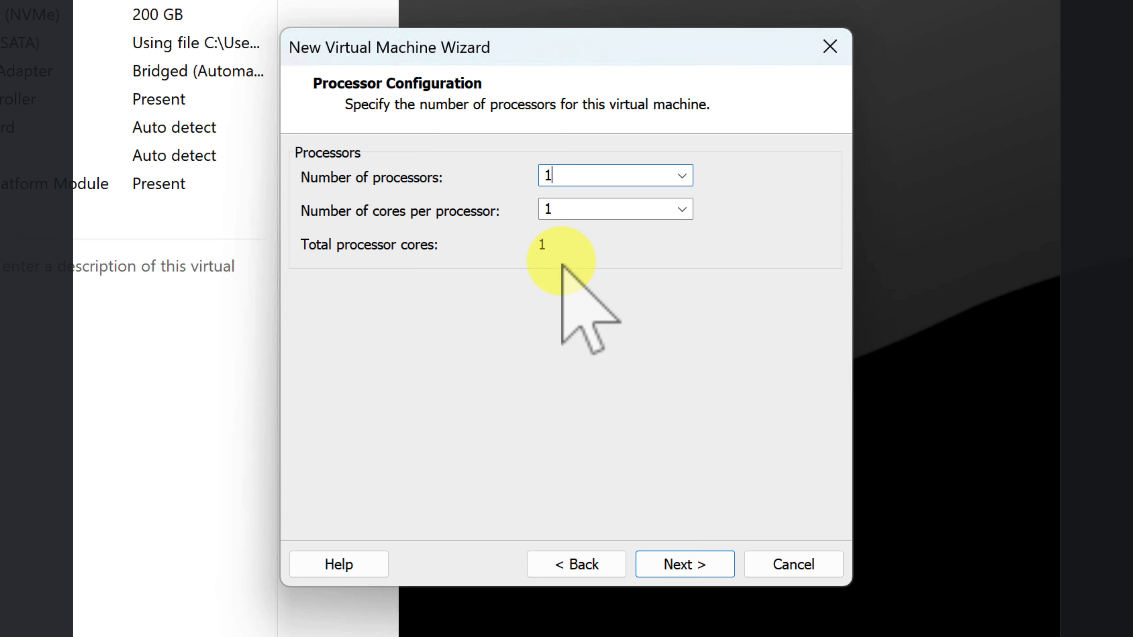
key(Tab)
text(8)
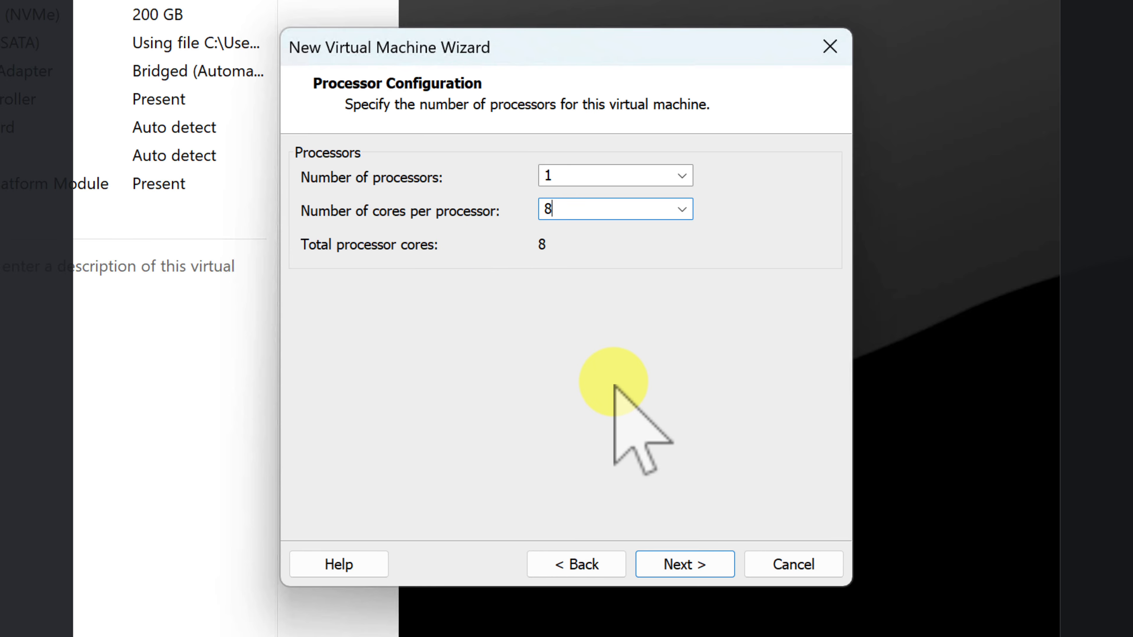
click(710, 563)
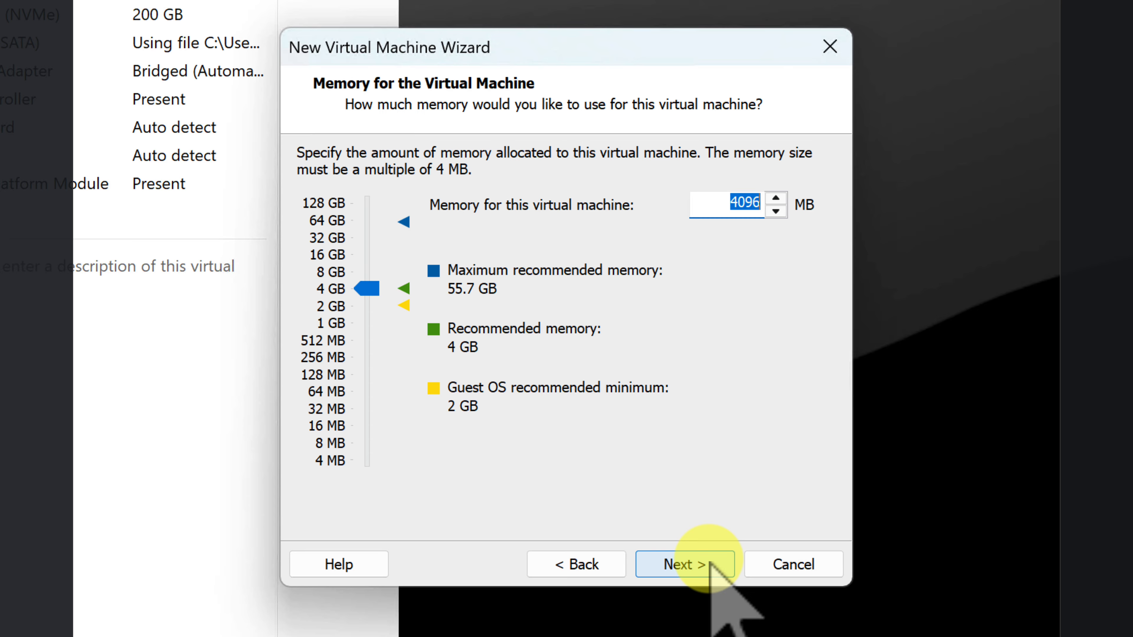
Adjust the memory slider until the VM memory reads 16384 MB (16 GB).
drag(367, 287, 372, 251)
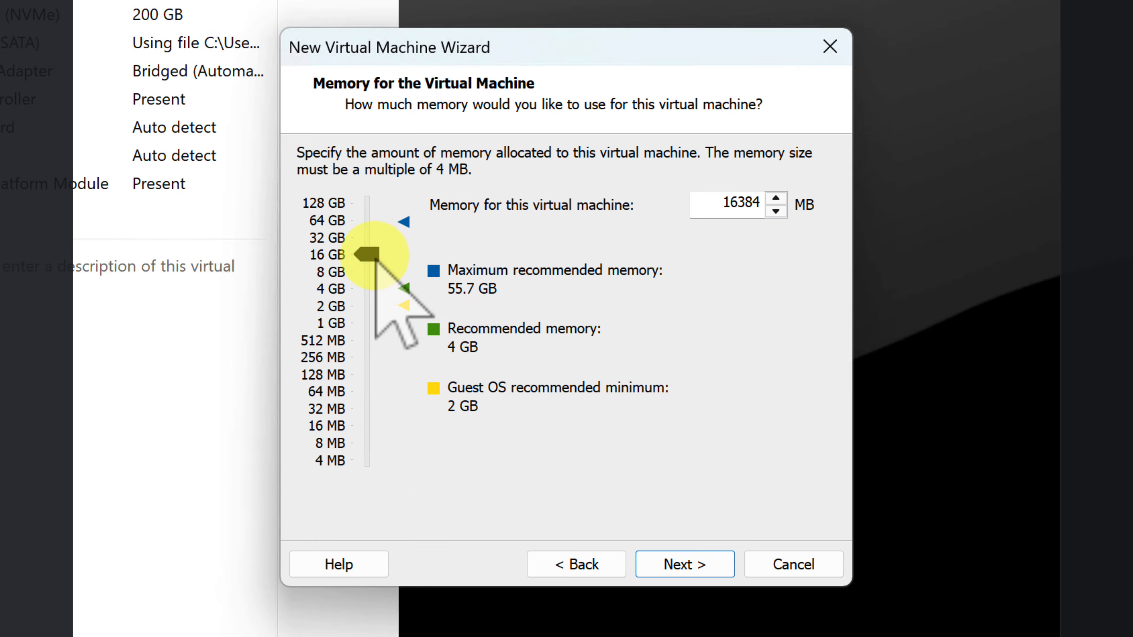
drag(369, 258, 366, 264)
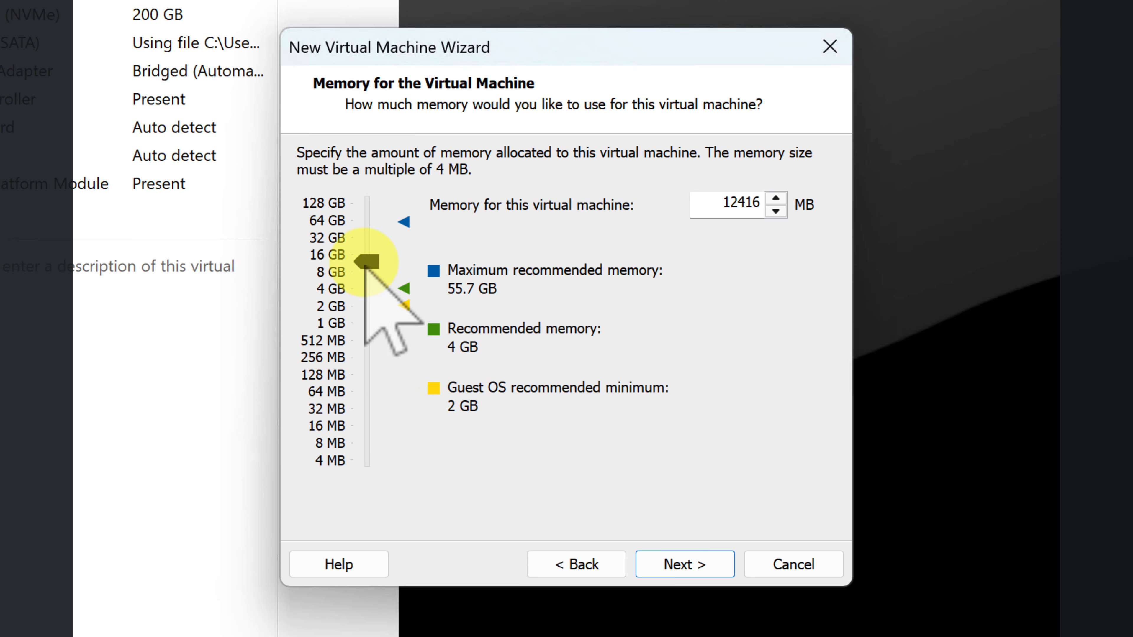
drag(368, 263, 362, 275)
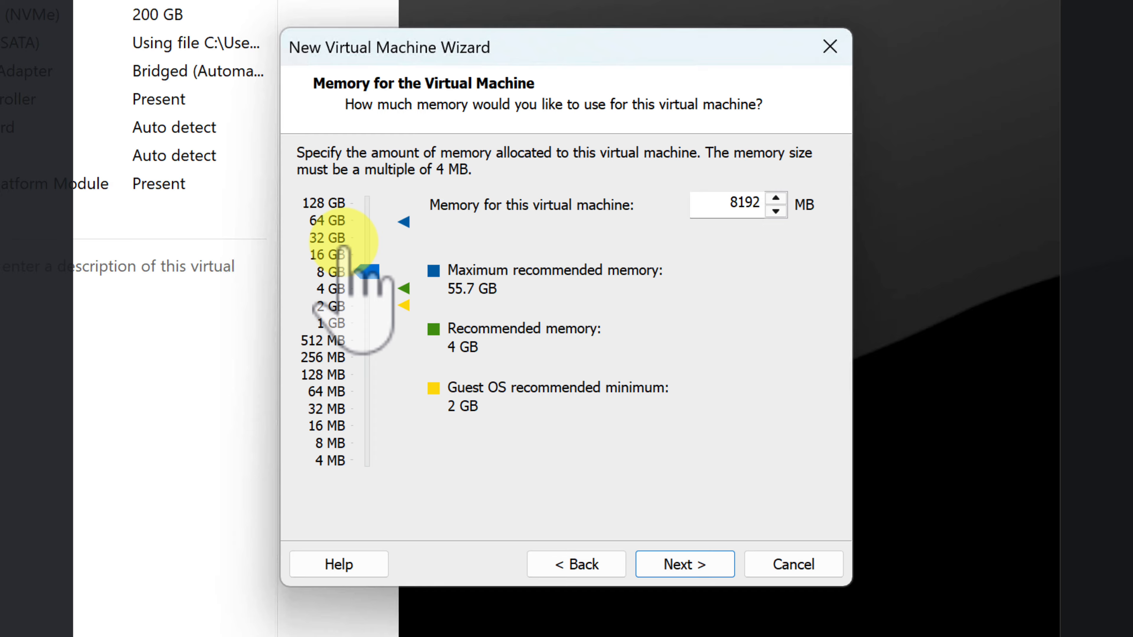
drag(366, 271, 366, 255)
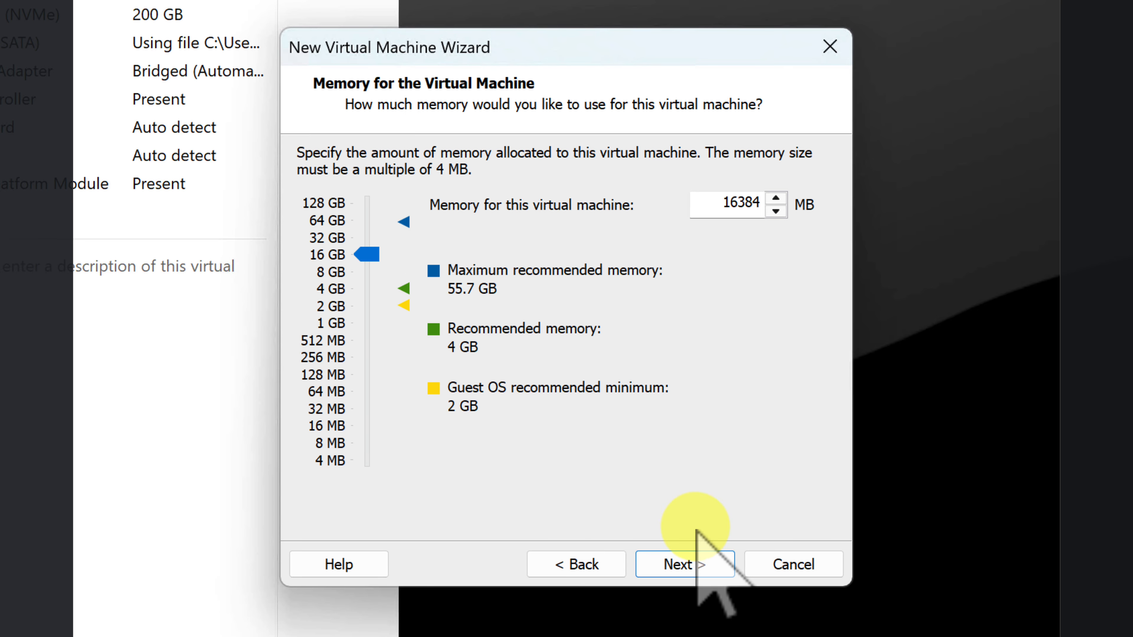
Choose bridged networking instead of NAT for the VM's network connection.
click(681, 566)
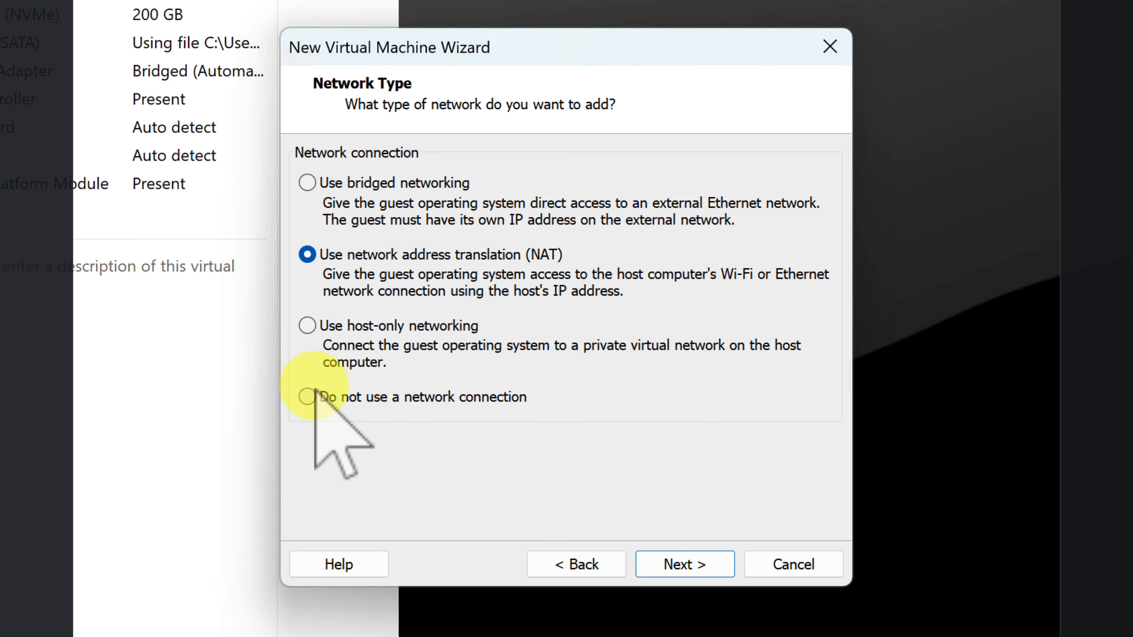
click(308, 183)
click(684, 566)
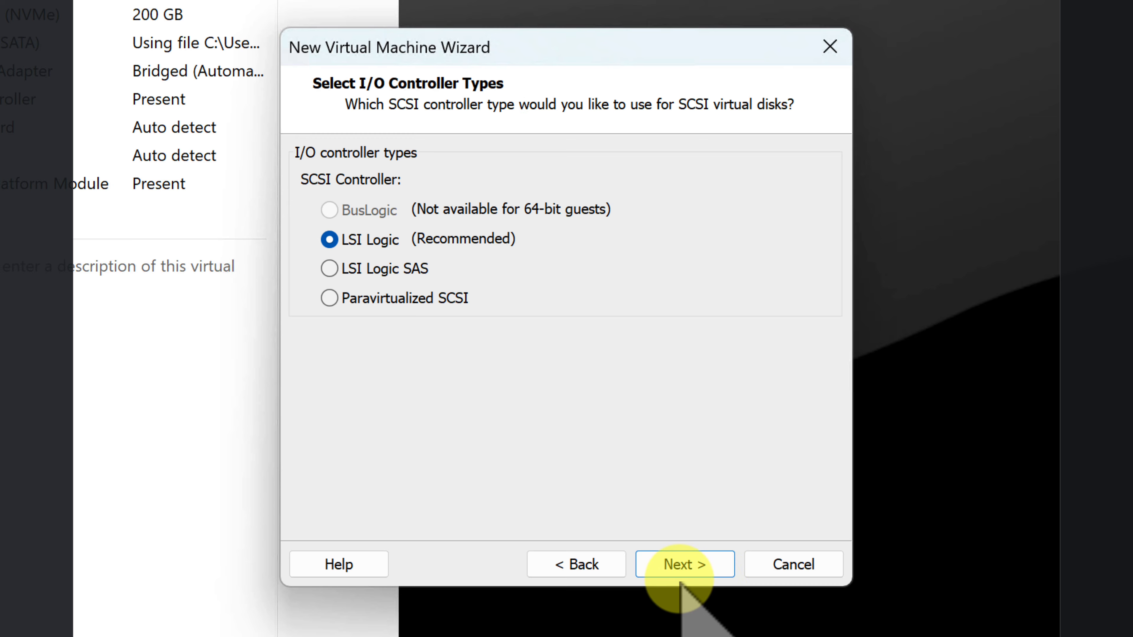
Keep the LSI Logic I/O controller and choose NVMe as the virtual disk type.
click(680, 569)
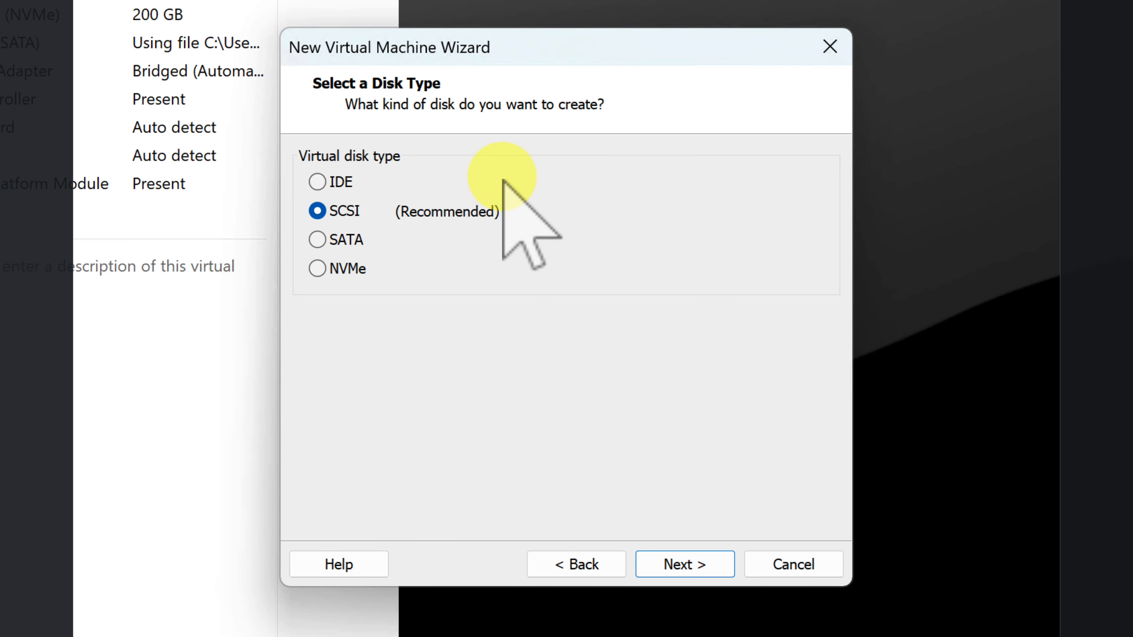
click(318, 267)
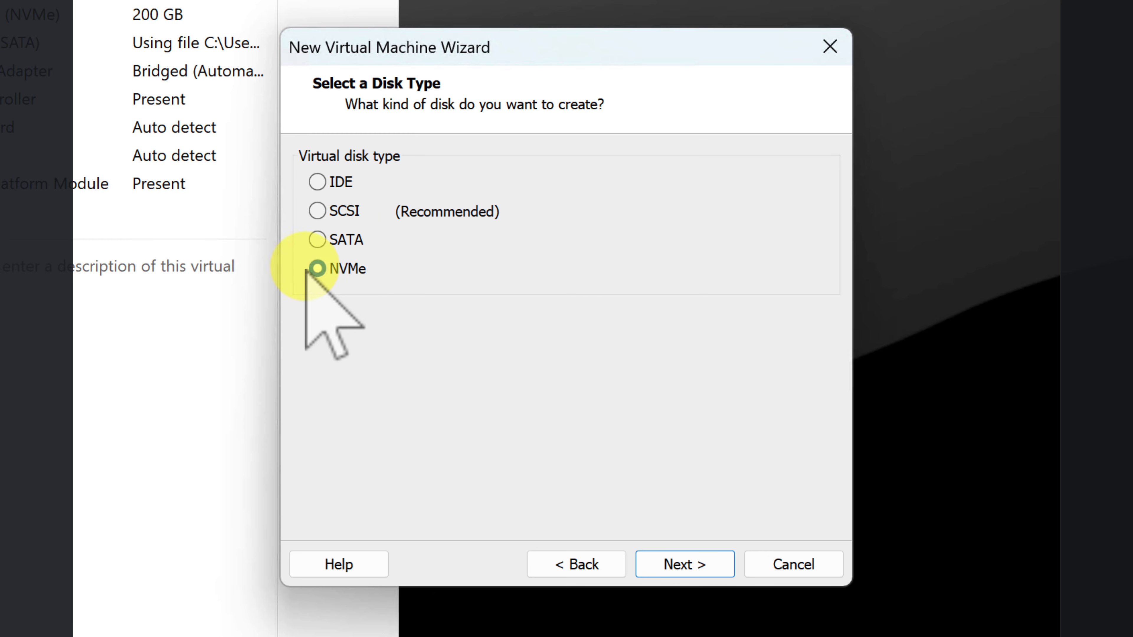
click(705, 564)
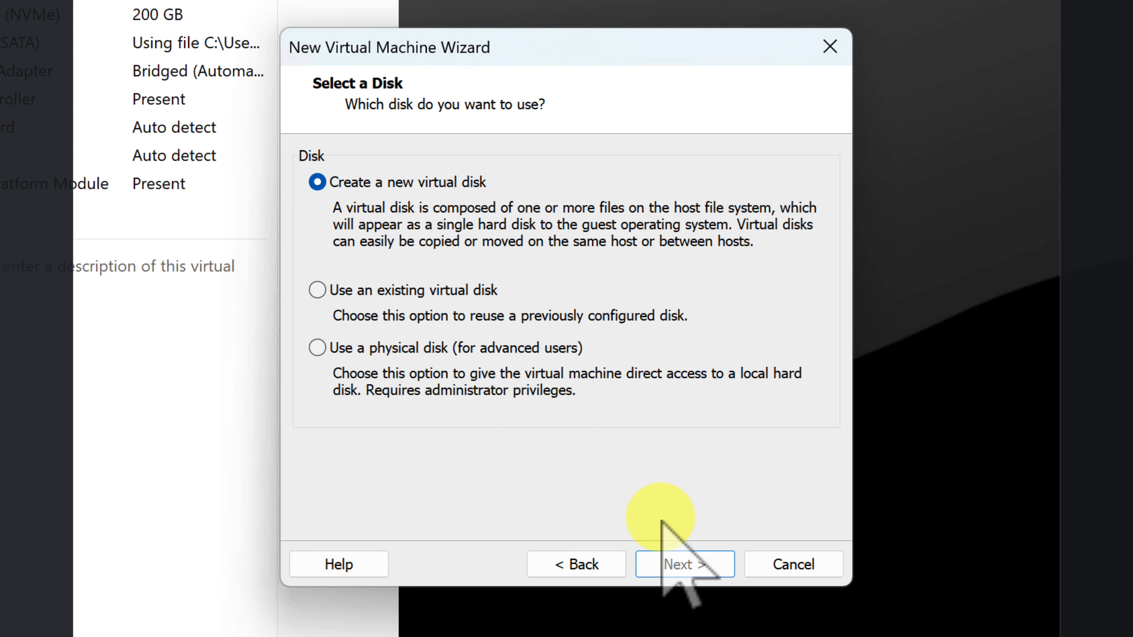
Create a new 200 GB virtual disk stored as a single file.
click(676, 564)
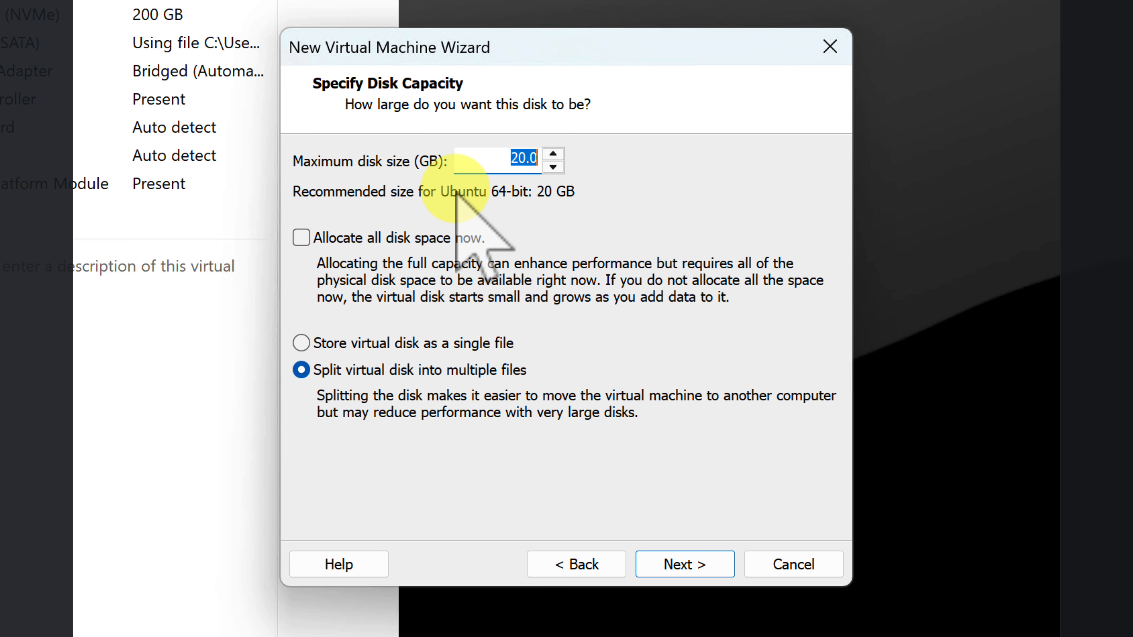
text(200)
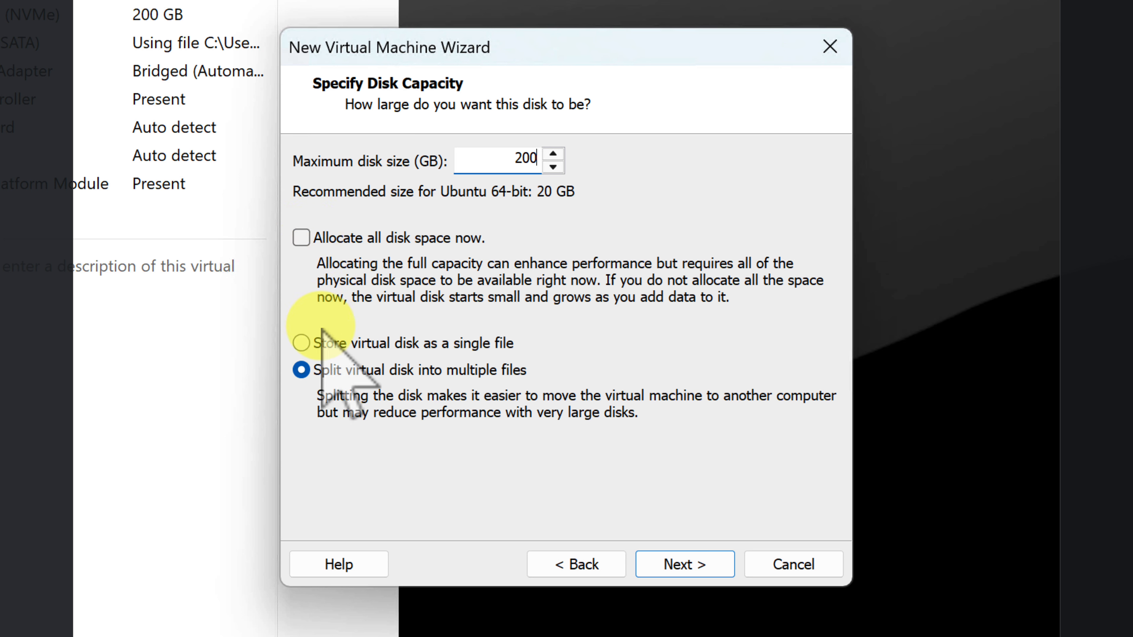
click(301, 342)
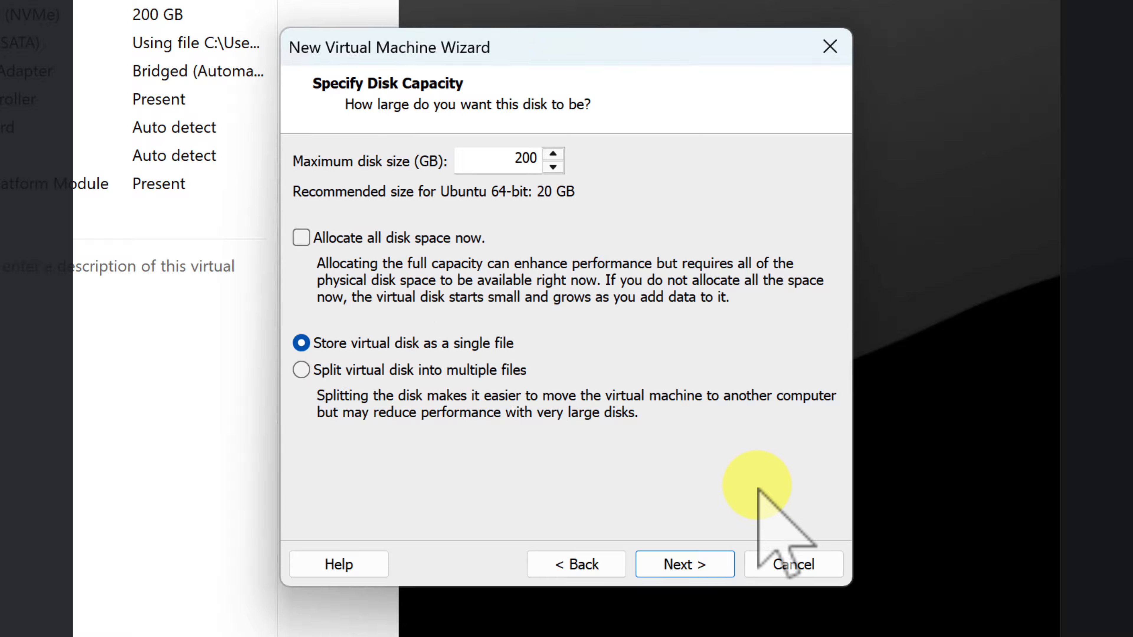
Accept the default .vmdk disk file name to reach the Ready to Create summary.
click(676, 565)
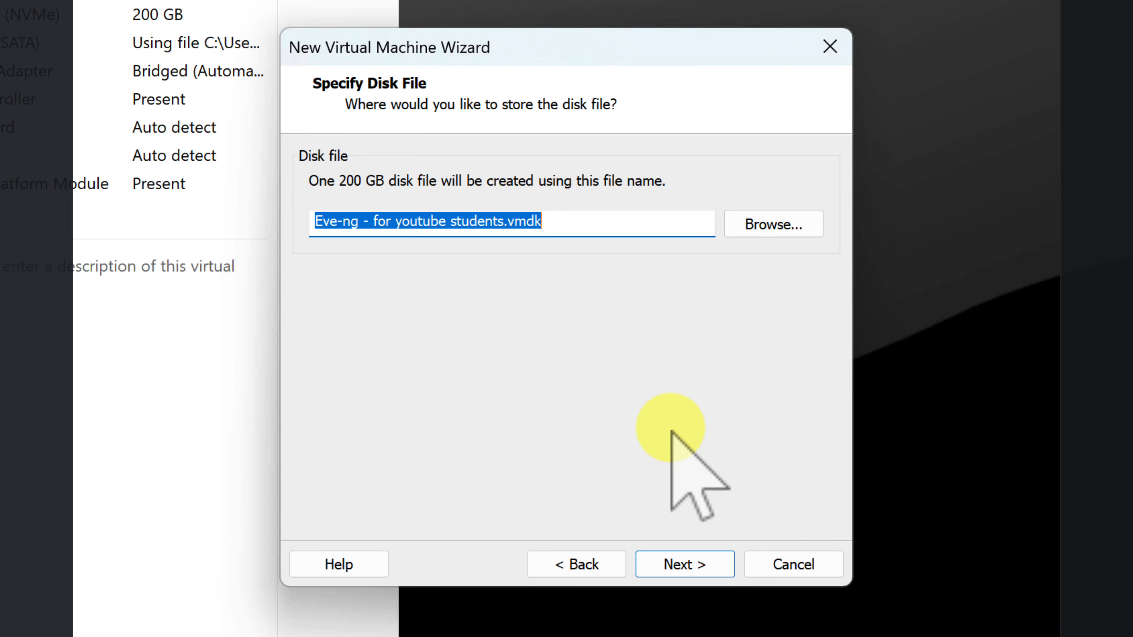
click(669, 556)
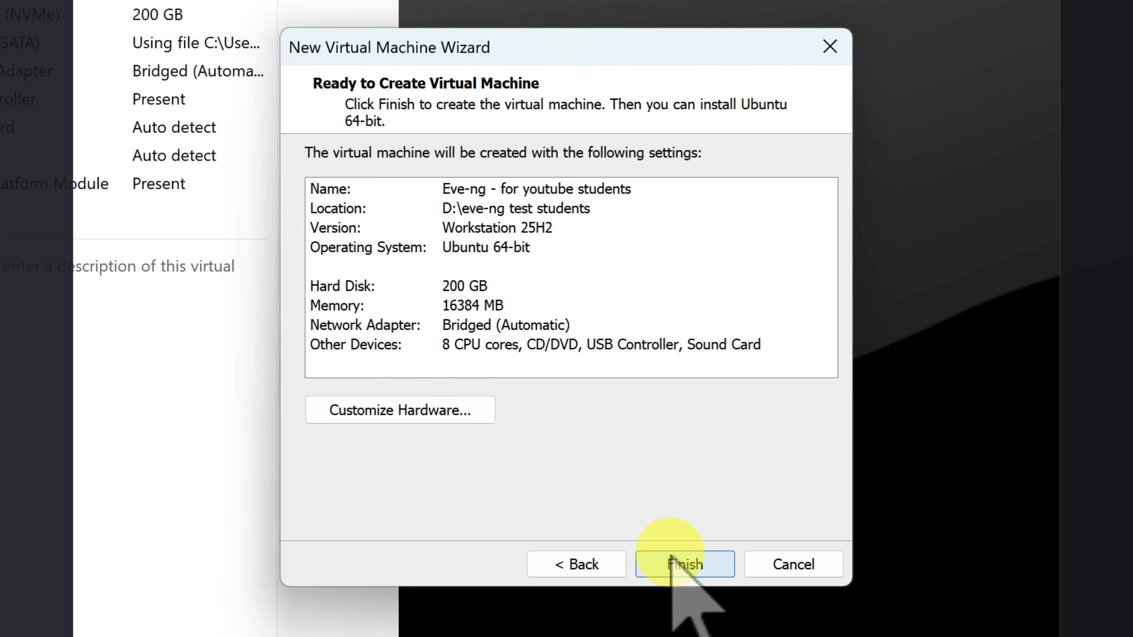
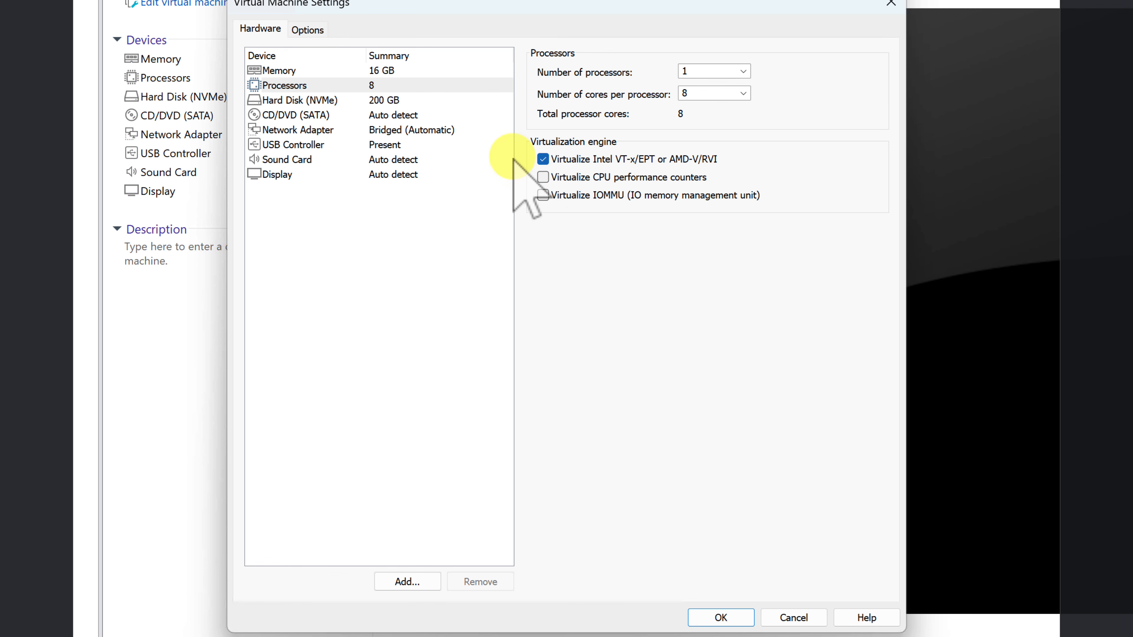
Point the CD/DVD drive at eve-ce-prod-6.2.0-4-full (1).iso from Desktop > EVE-ng files.
click(338, 103)
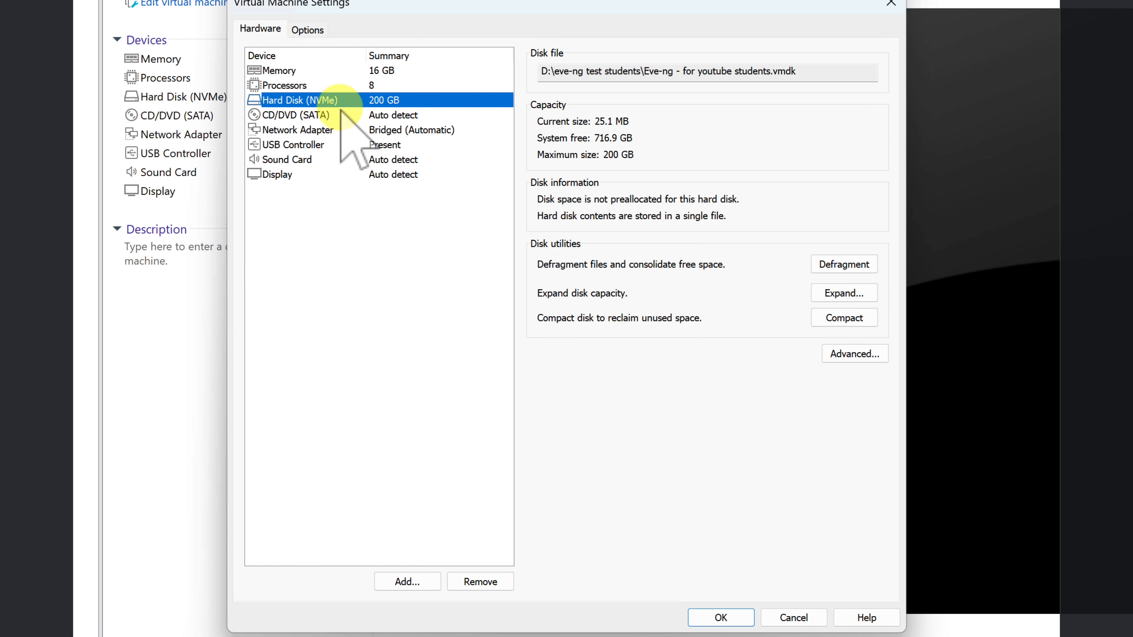
click(340, 115)
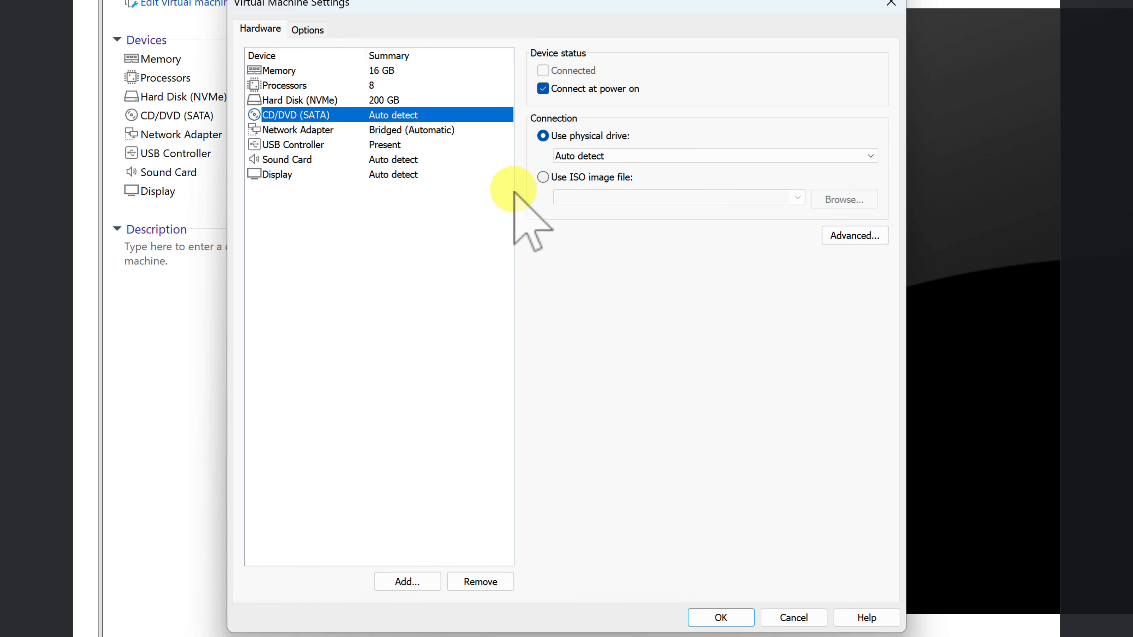
click(543, 177)
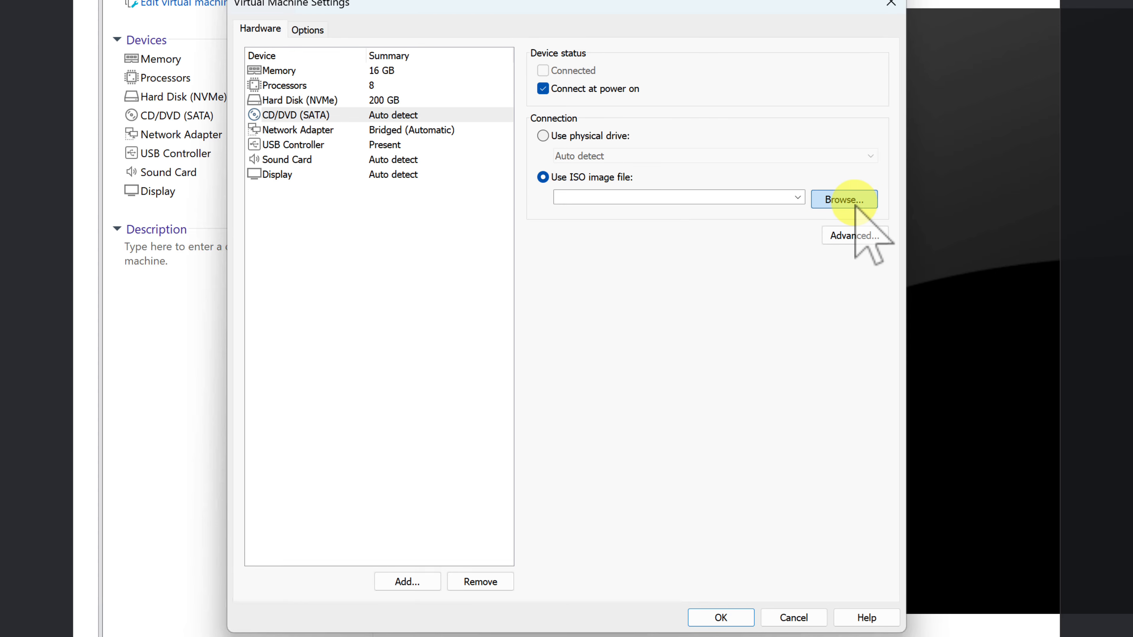
click(844, 200)
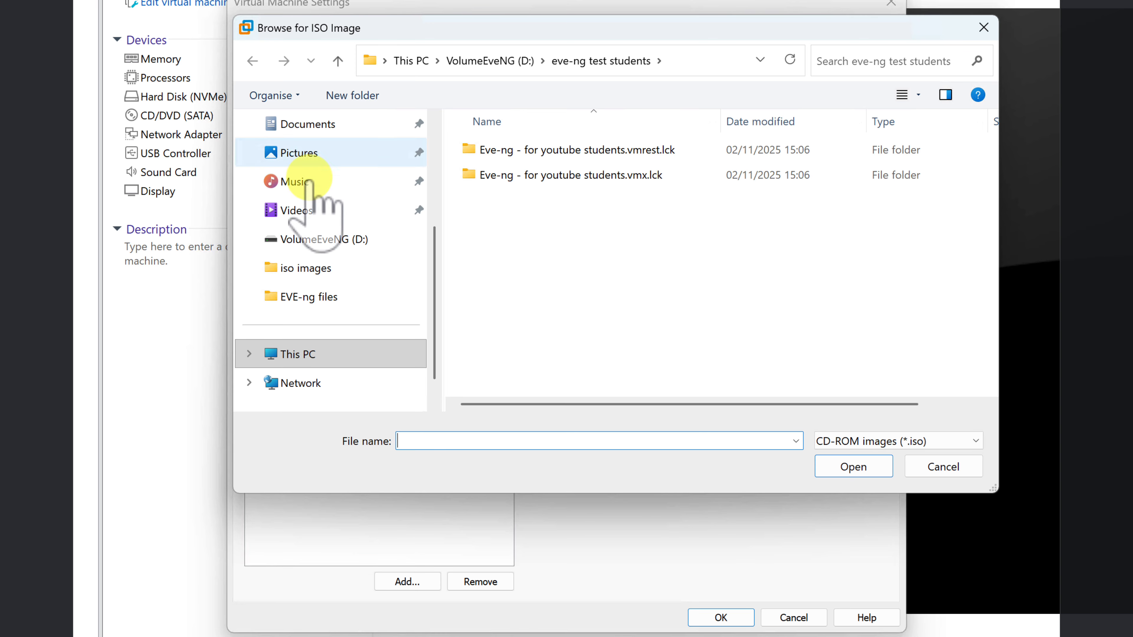
scroll(435, 196, up, 1)
scroll(290, 223, up, 3)
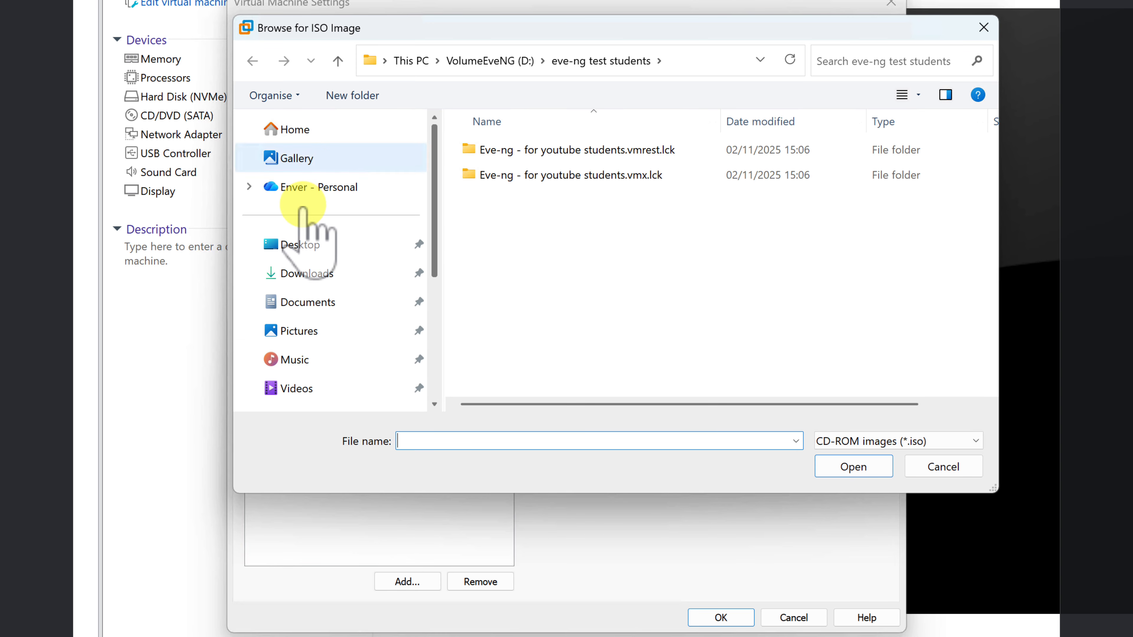
click(299, 243)
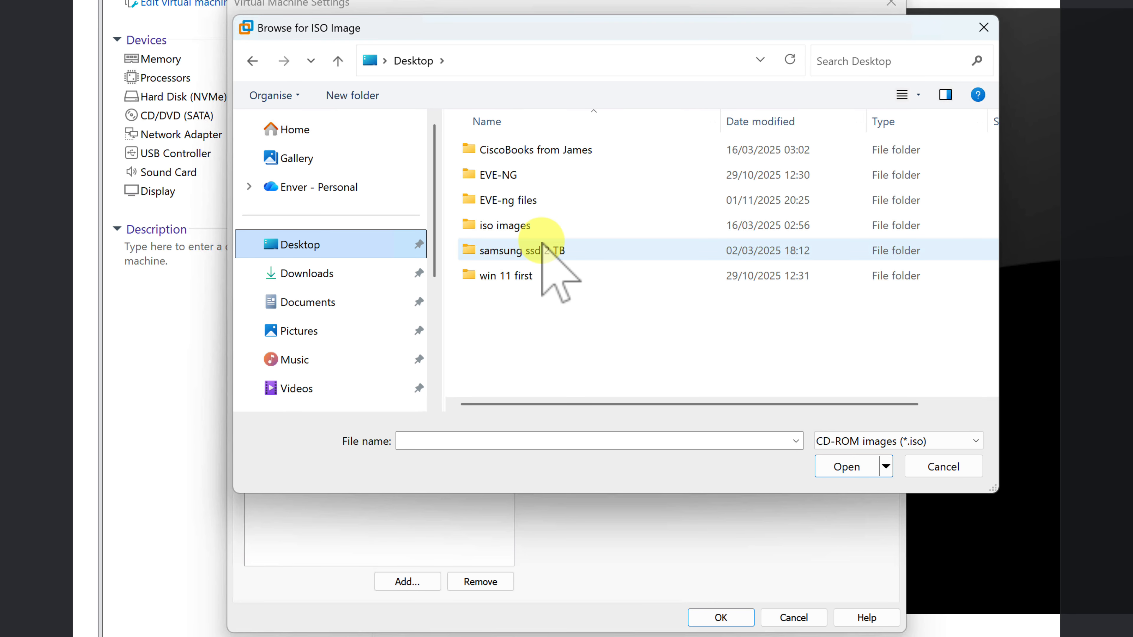
double_click(517, 201)
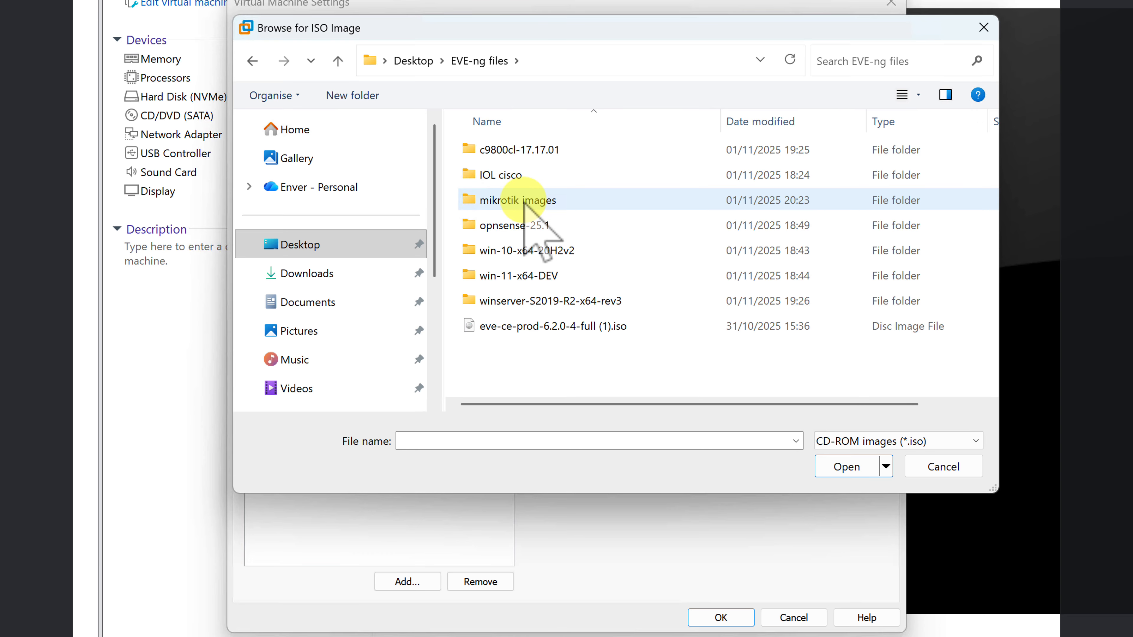
click(526, 327)
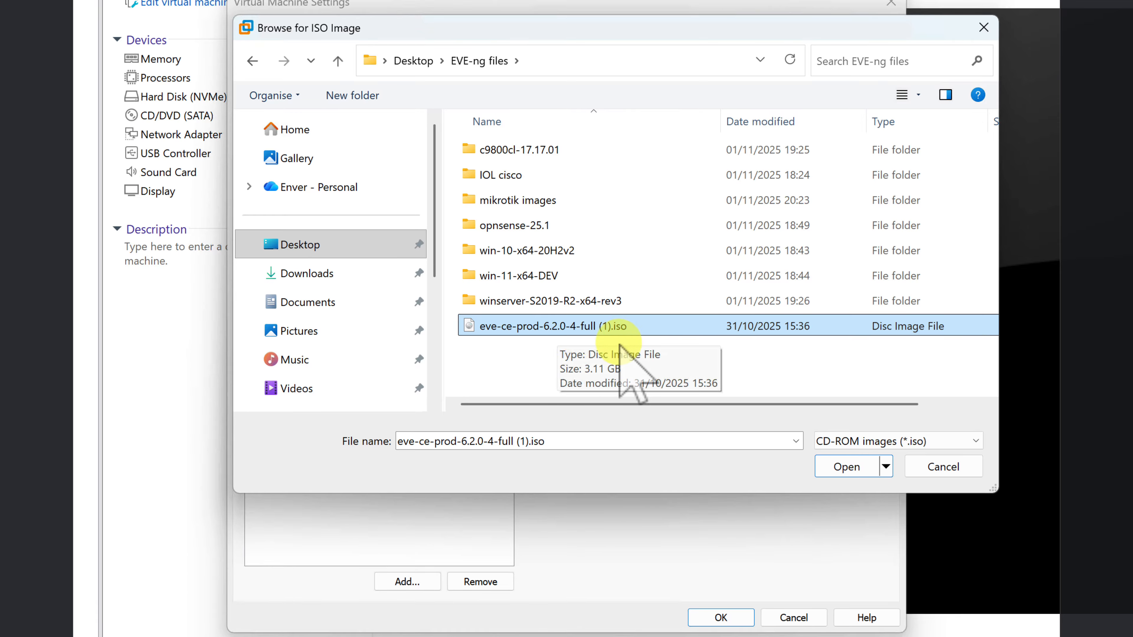
click(855, 469)
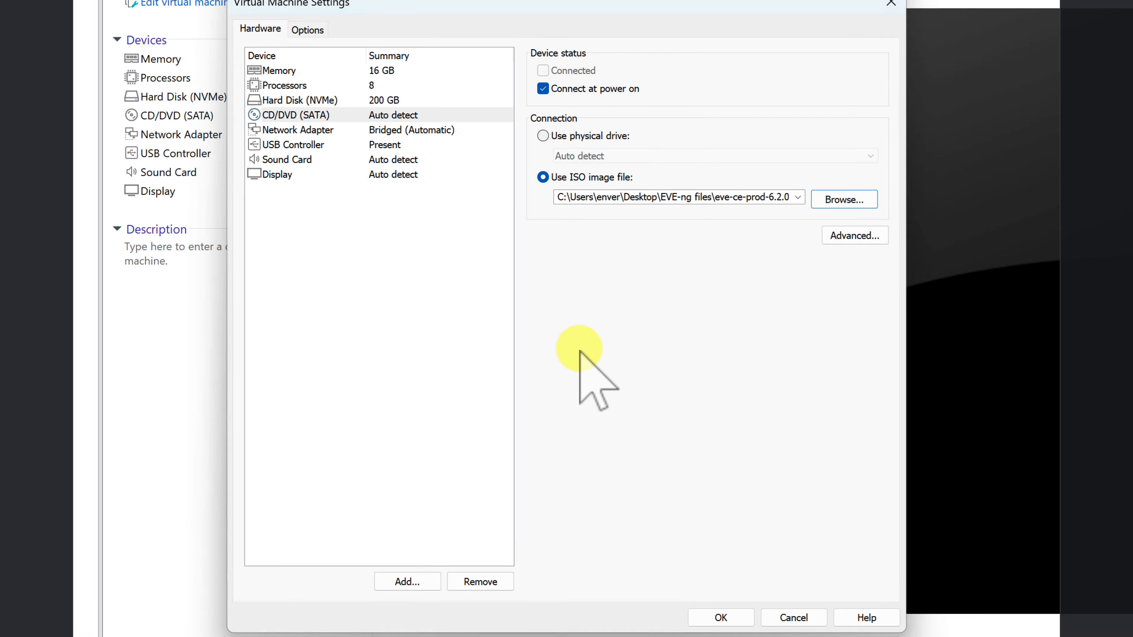
Add two extra network adapters, Network Adapter 2 and Network Adapter 3, to the VM.
click(362, 131)
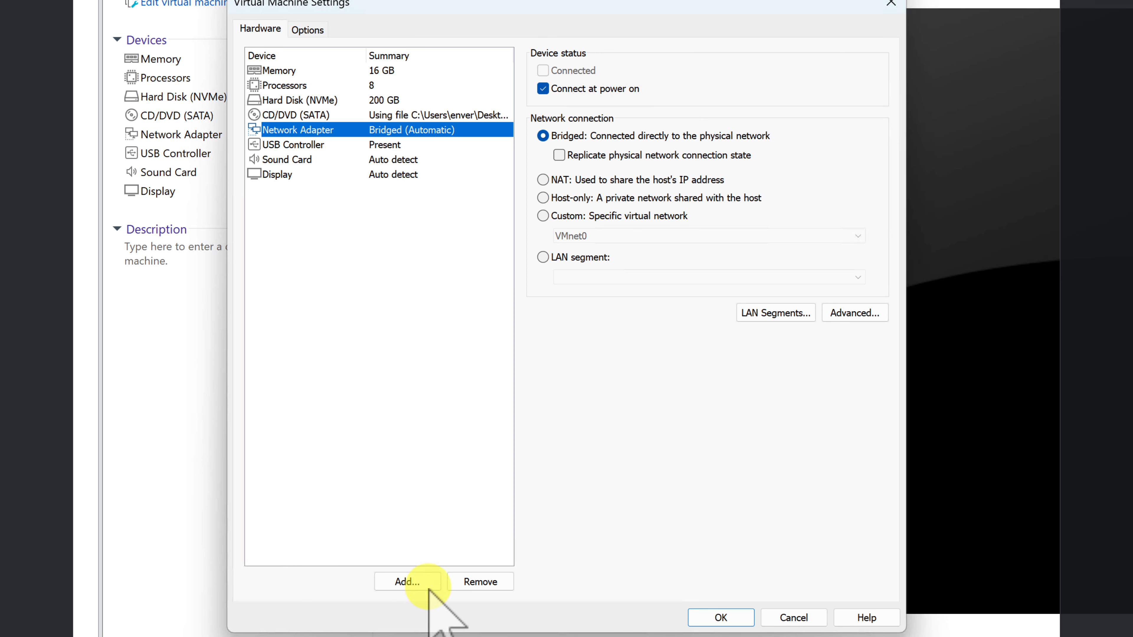
click(415, 580)
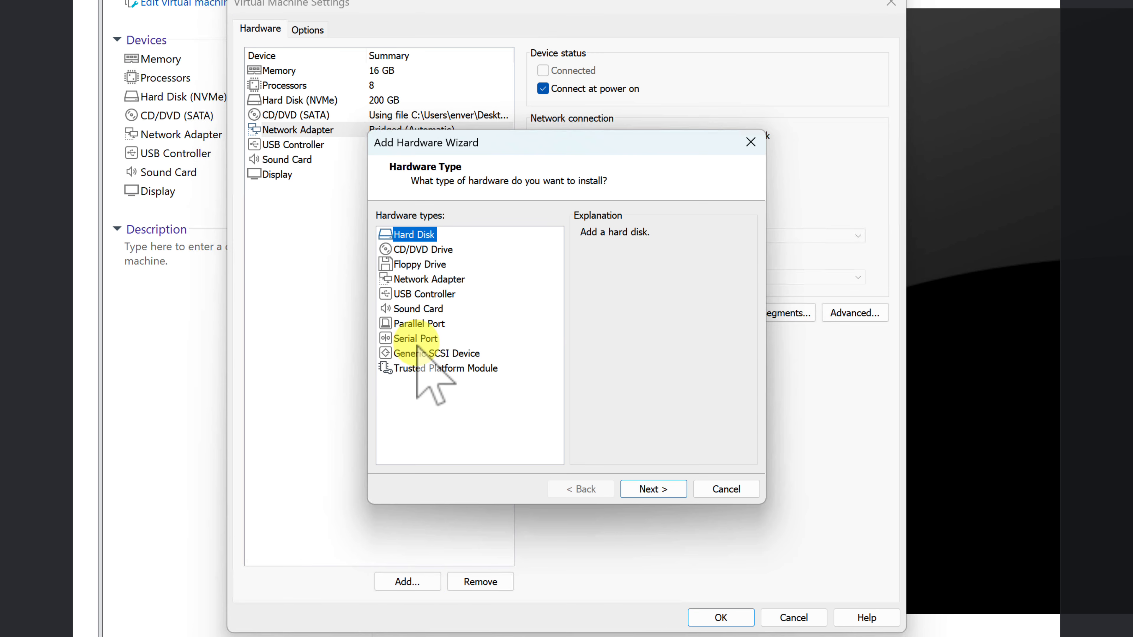
click(417, 279)
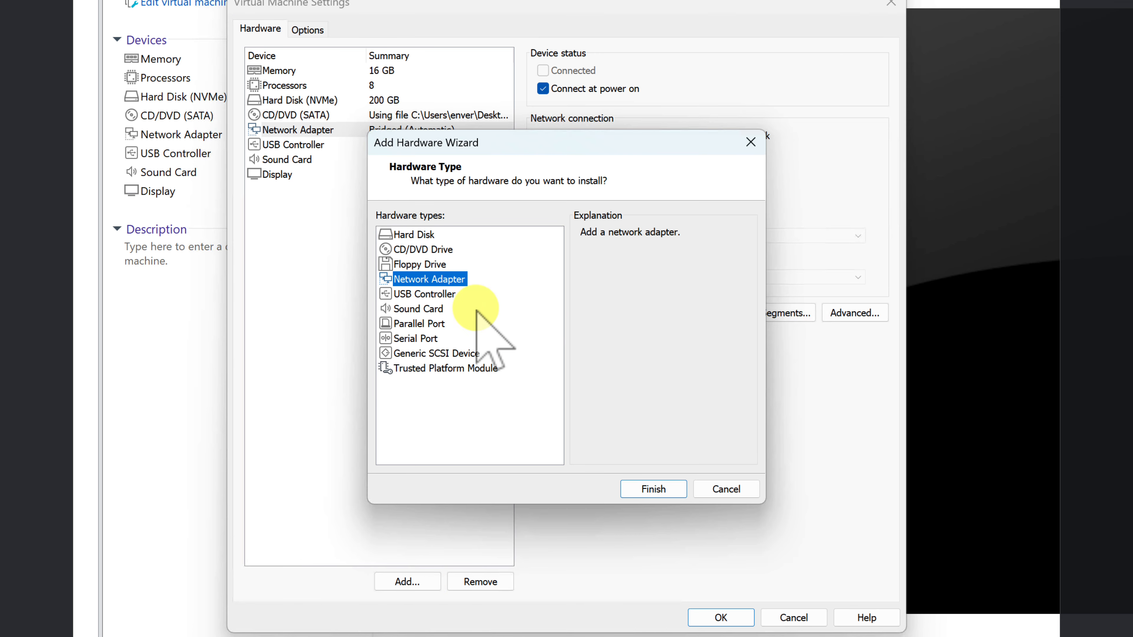
click(653, 489)
click(404, 579)
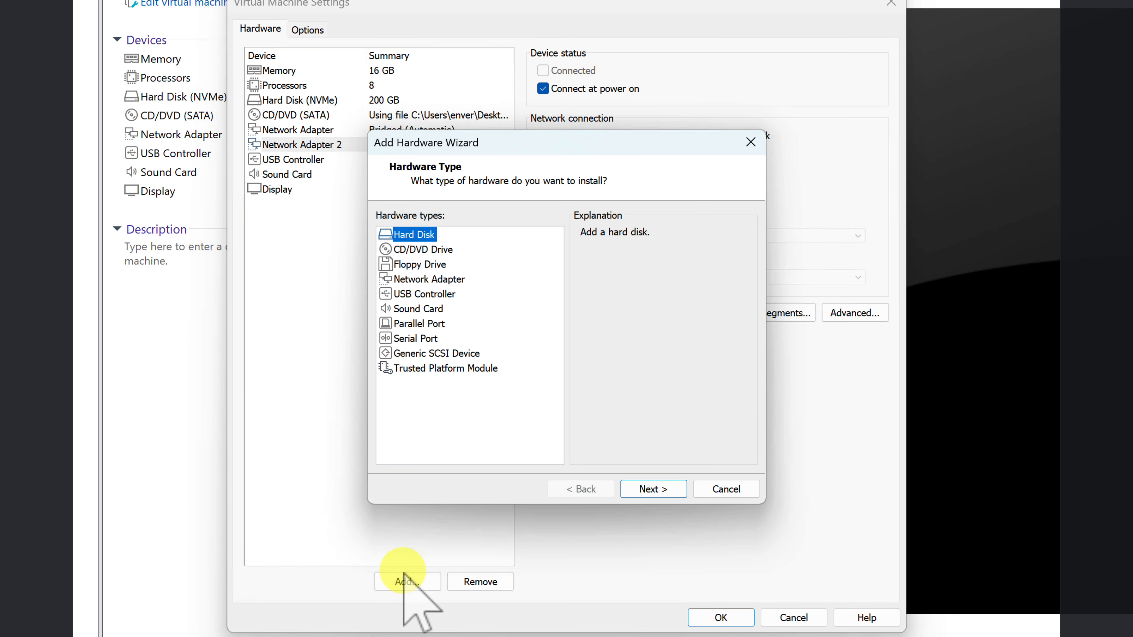
click(415, 279)
click(653, 489)
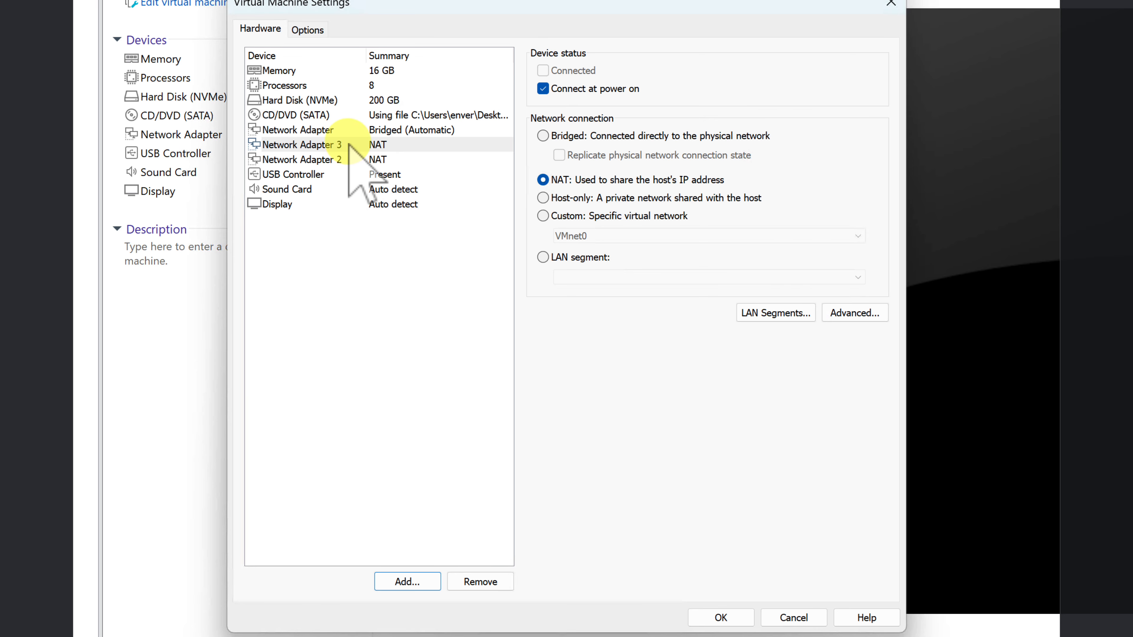
Put the first Network Adapter on the custom virtual network VMnet0.
click(375, 130)
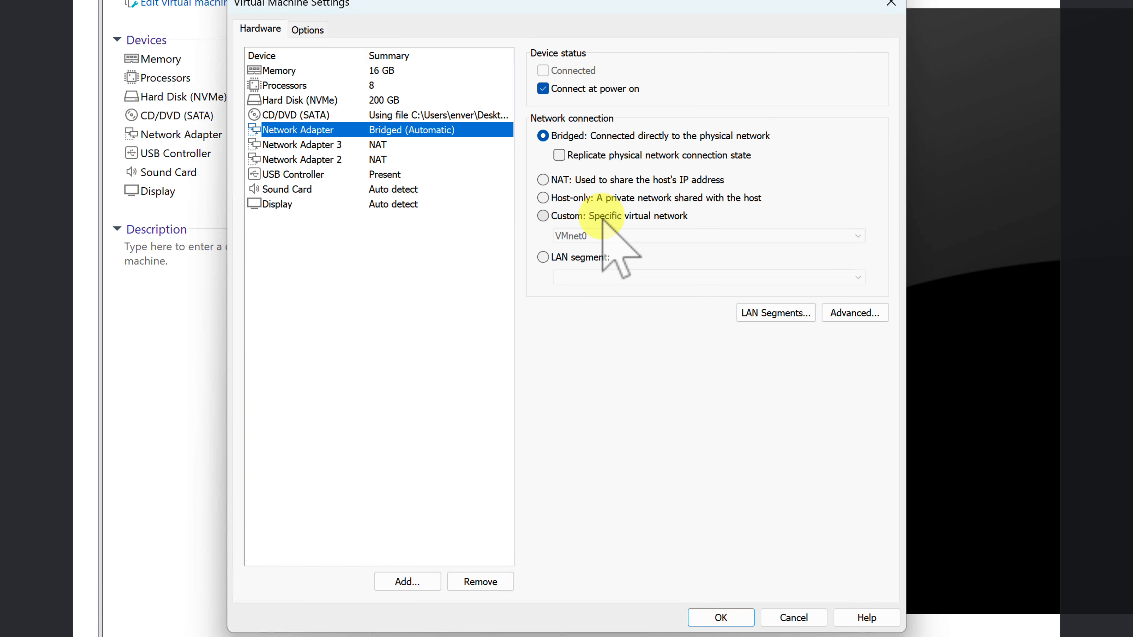
click(543, 216)
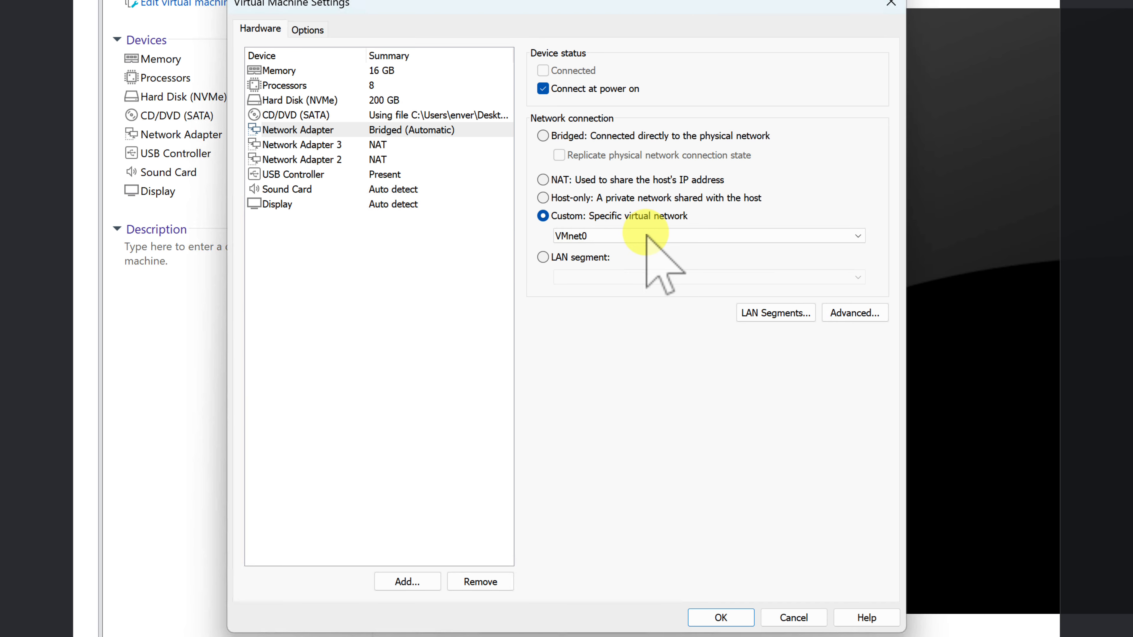
click(780, 236)
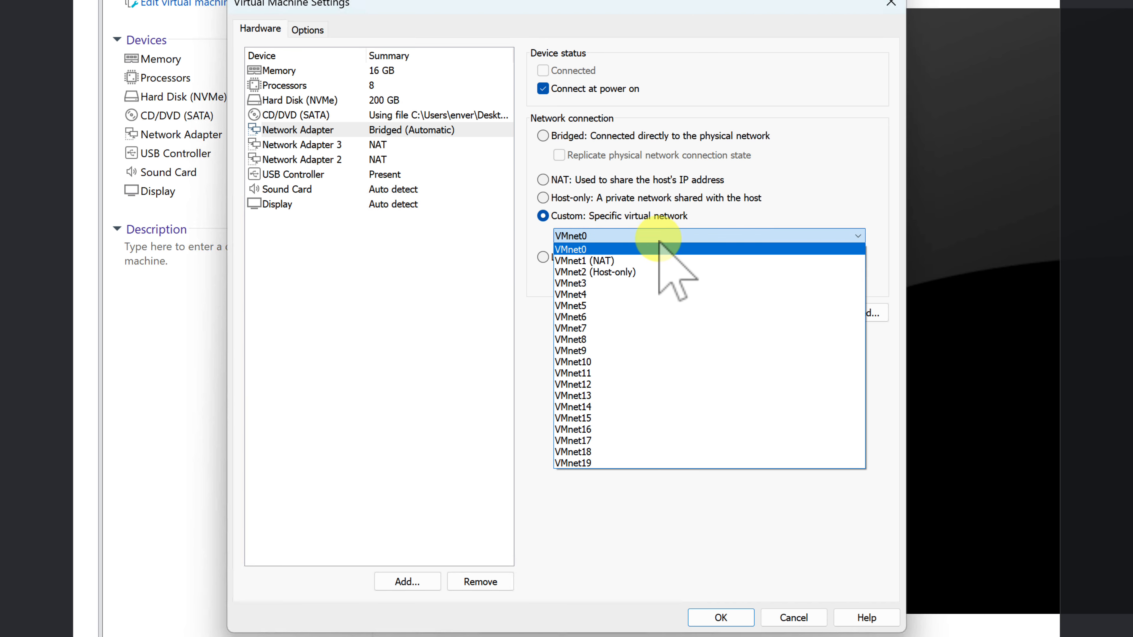
click(636, 245)
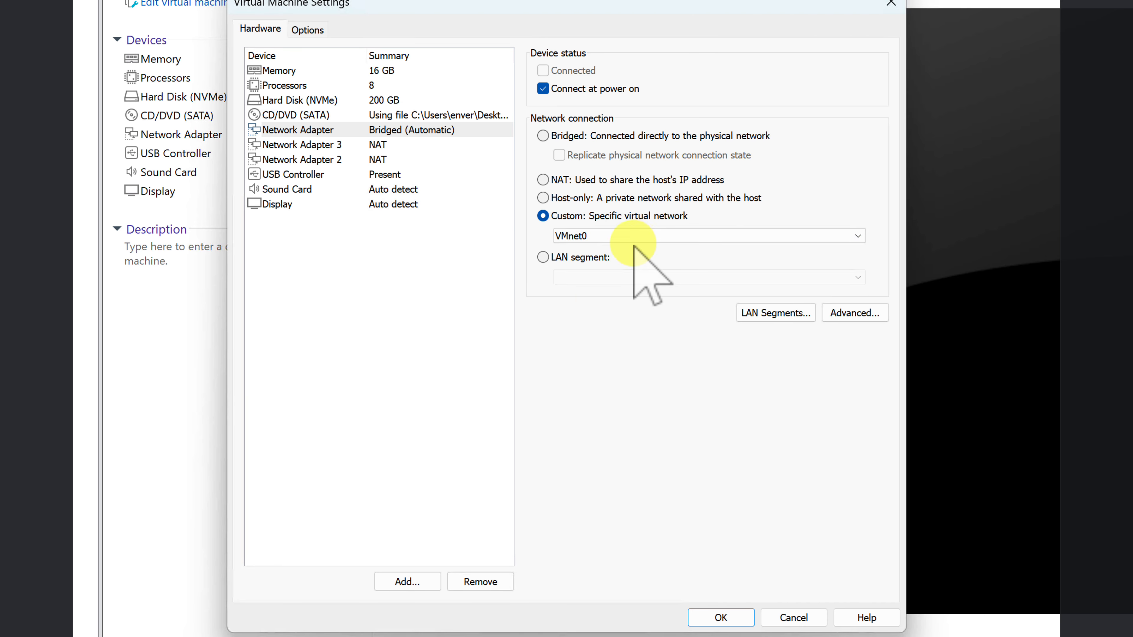
Put Network Adapter 3 on the custom network VMnet1 (NAT).
click(323, 160)
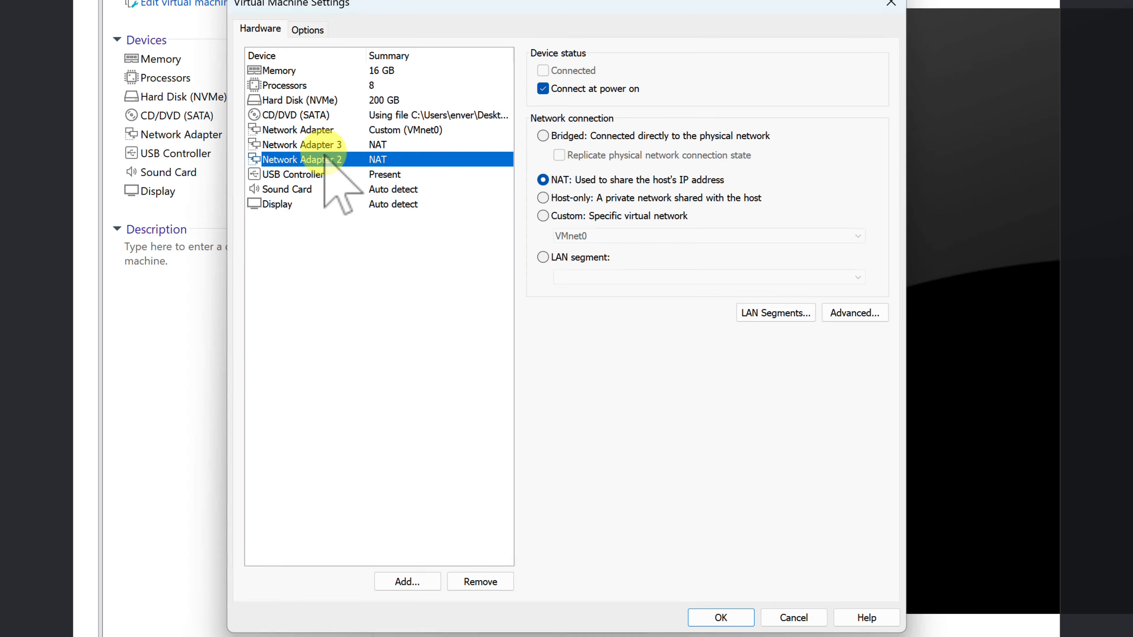
click(330, 147)
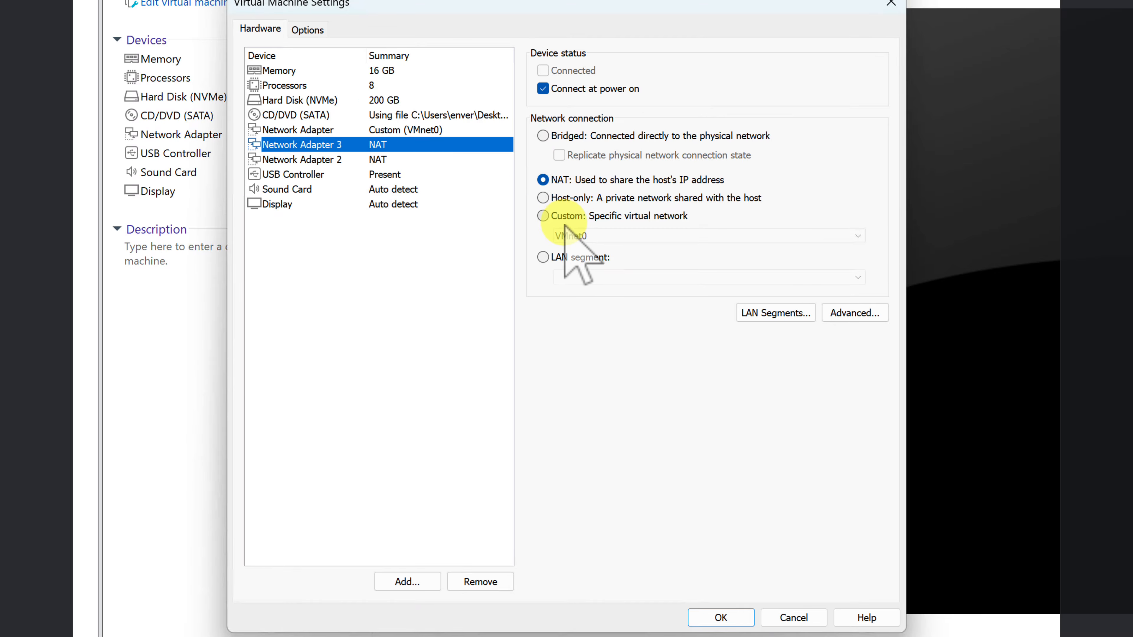
click(625, 217)
click(635, 235)
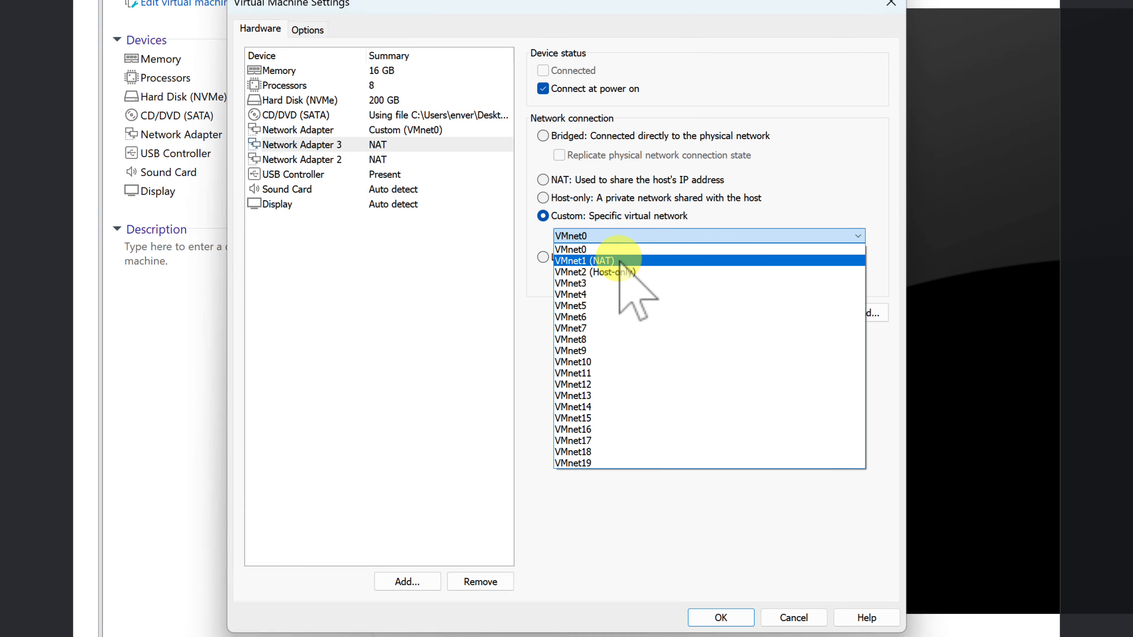
click(619, 261)
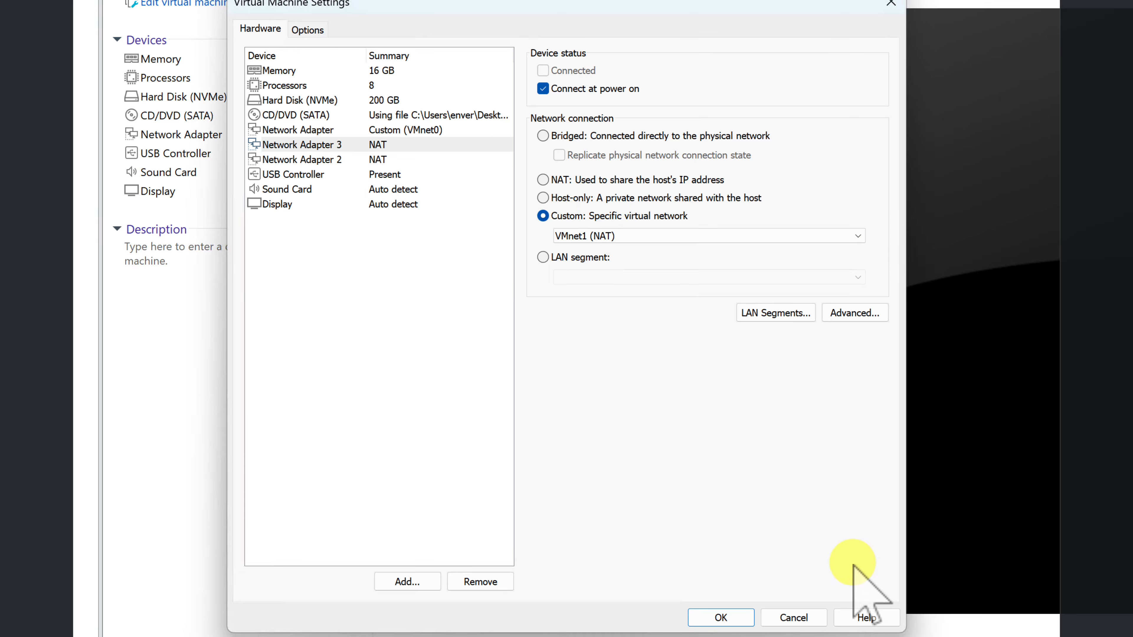
Put Network Adapter 2 on the custom network VMnet2 (Host-only).
click(344, 160)
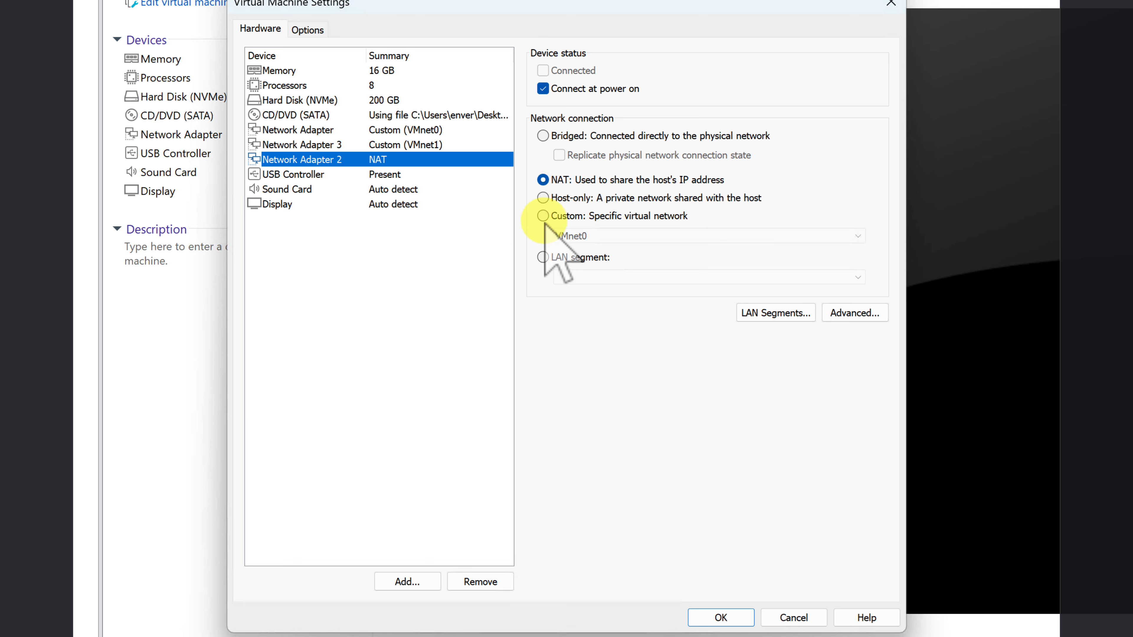
click(598, 217)
click(601, 233)
click(620, 269)
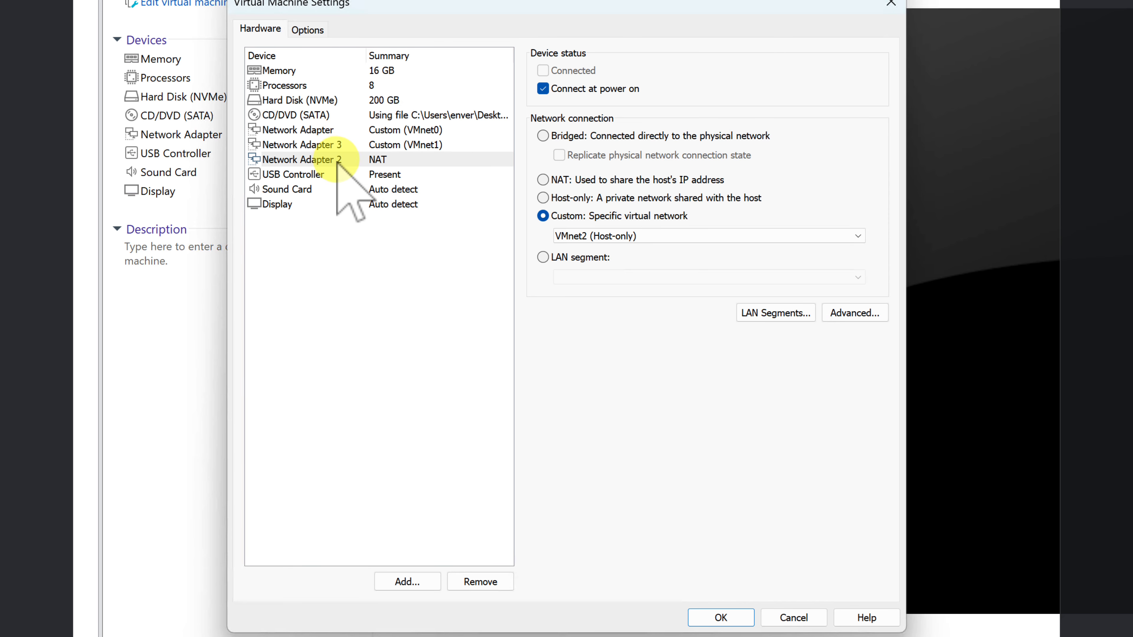
click(310, 131)
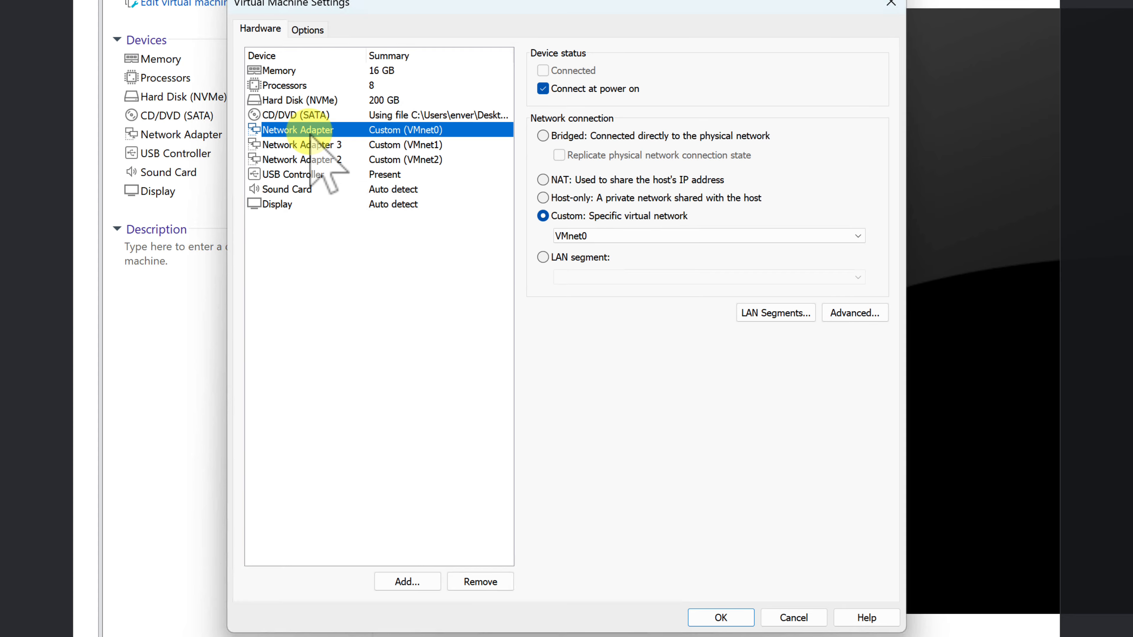
click(318, 145)
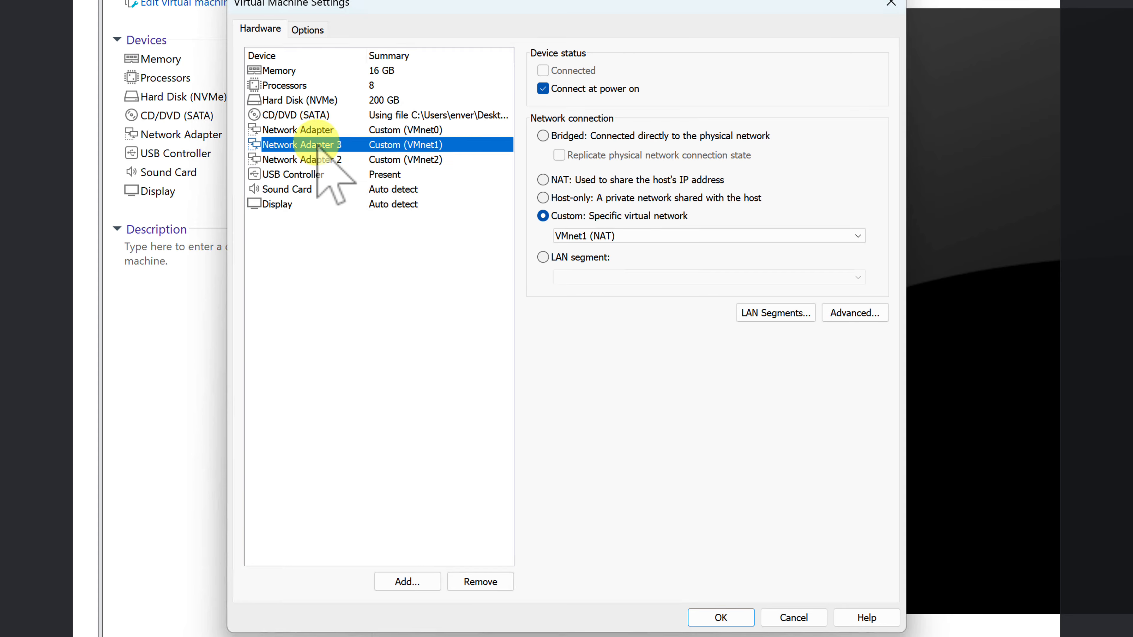
click(321, 158)
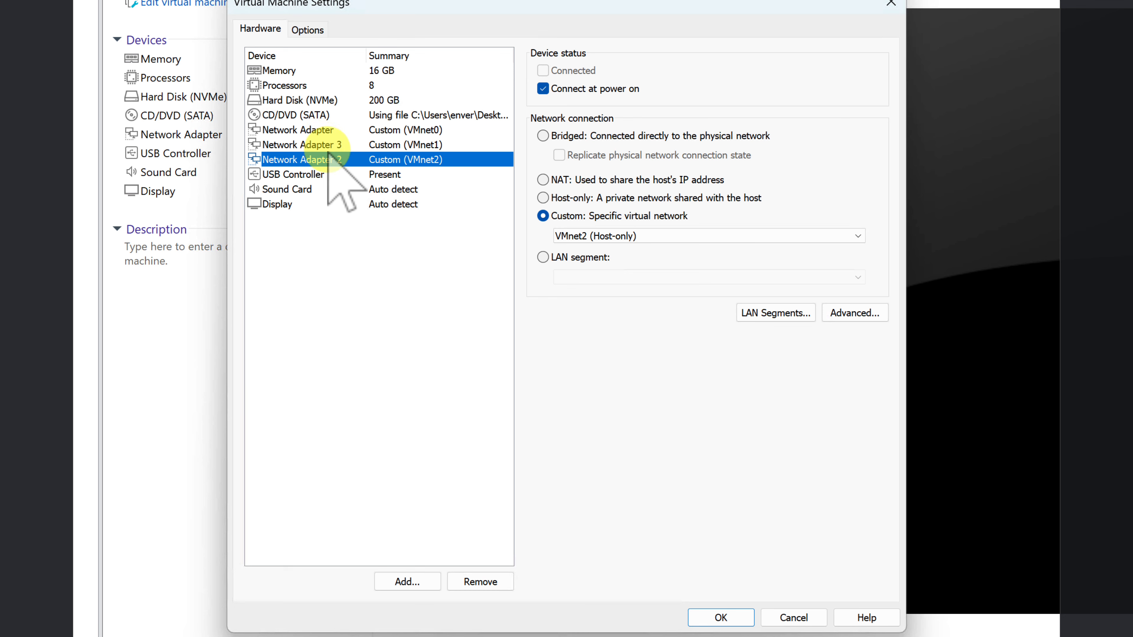
click(325, 173)
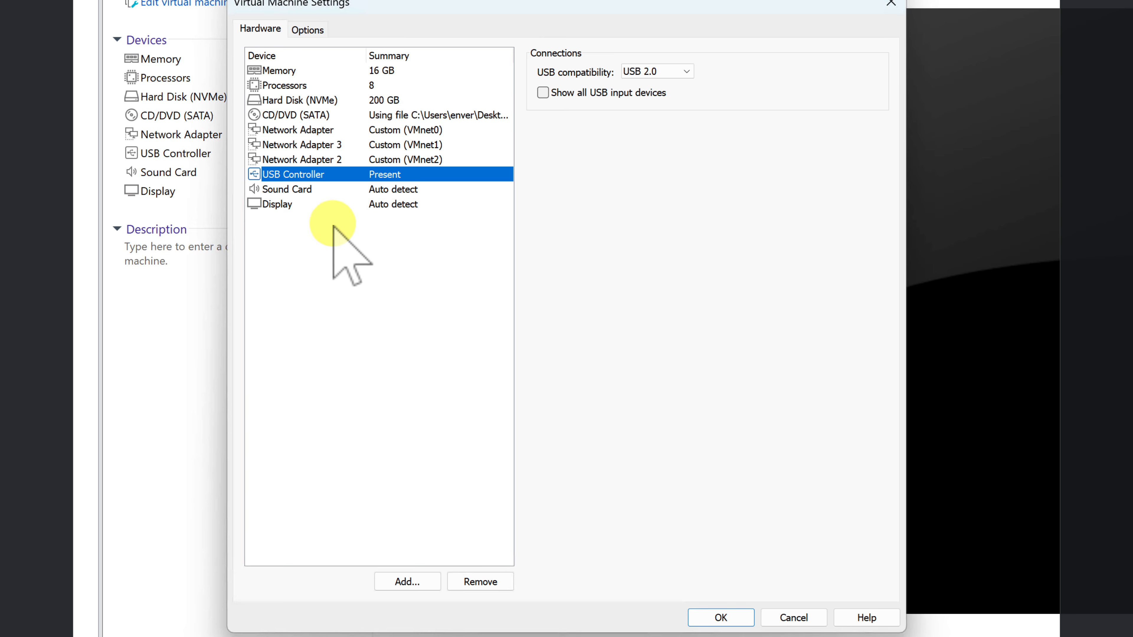
click(313, 190)
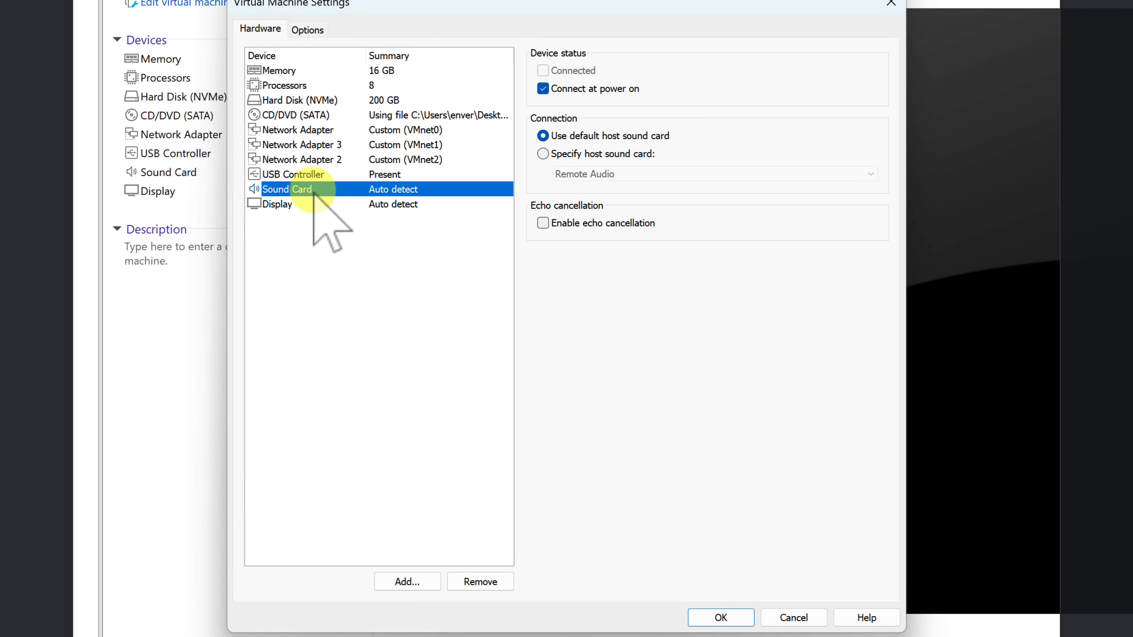
click(305, 206)
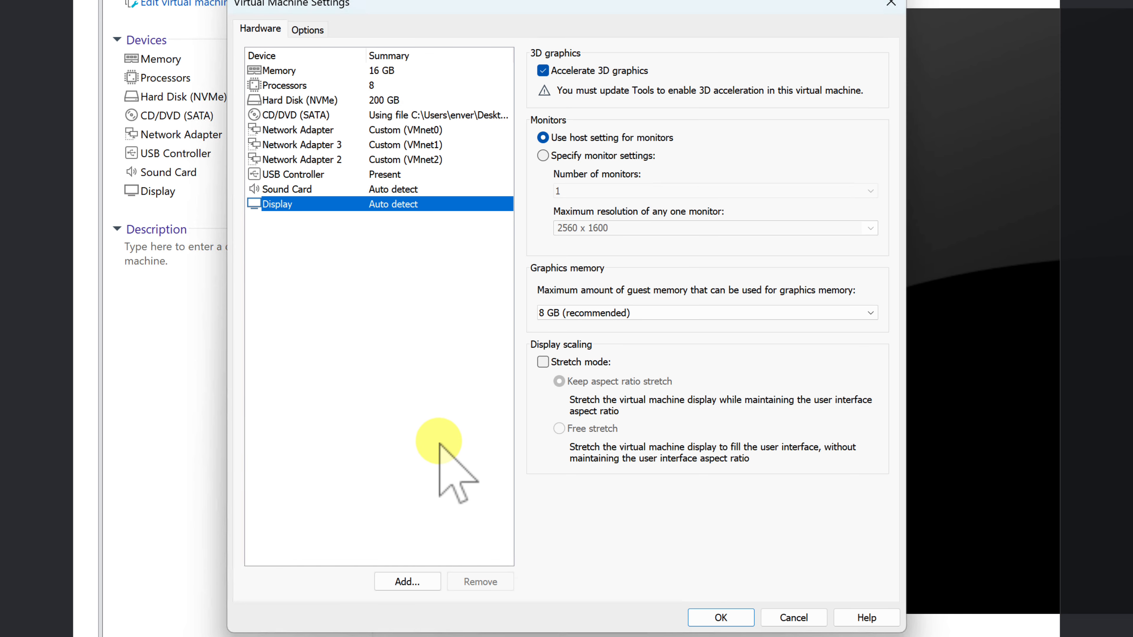
Save the VM settings, power on the Eve-ng VM and stretch its display to fill the console.
click(721, 617)
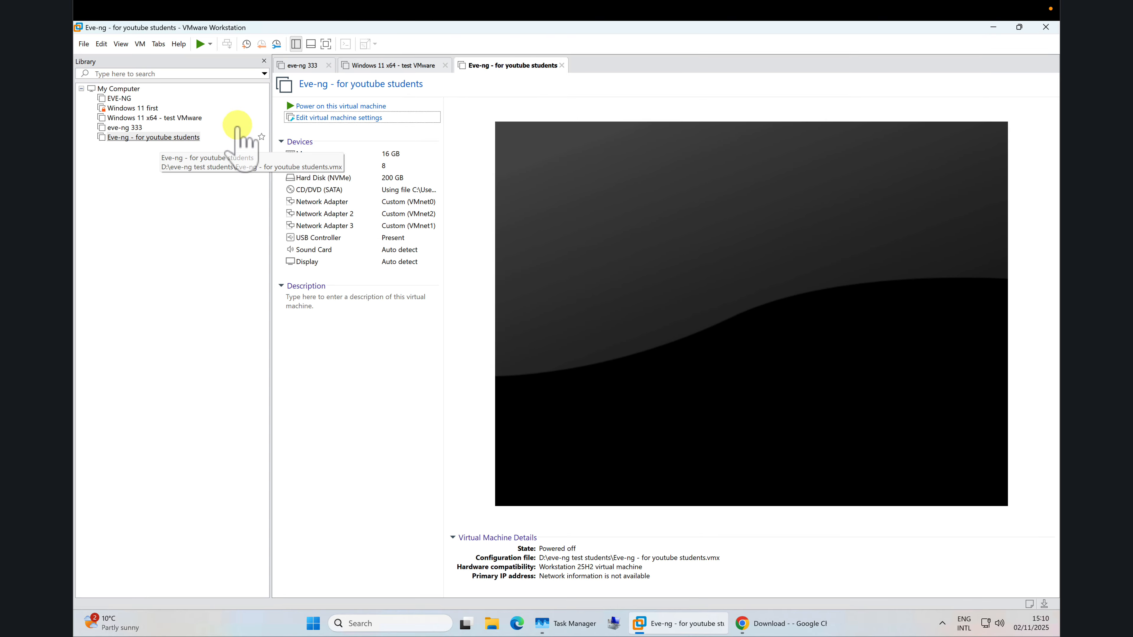
right_click(149, 137)
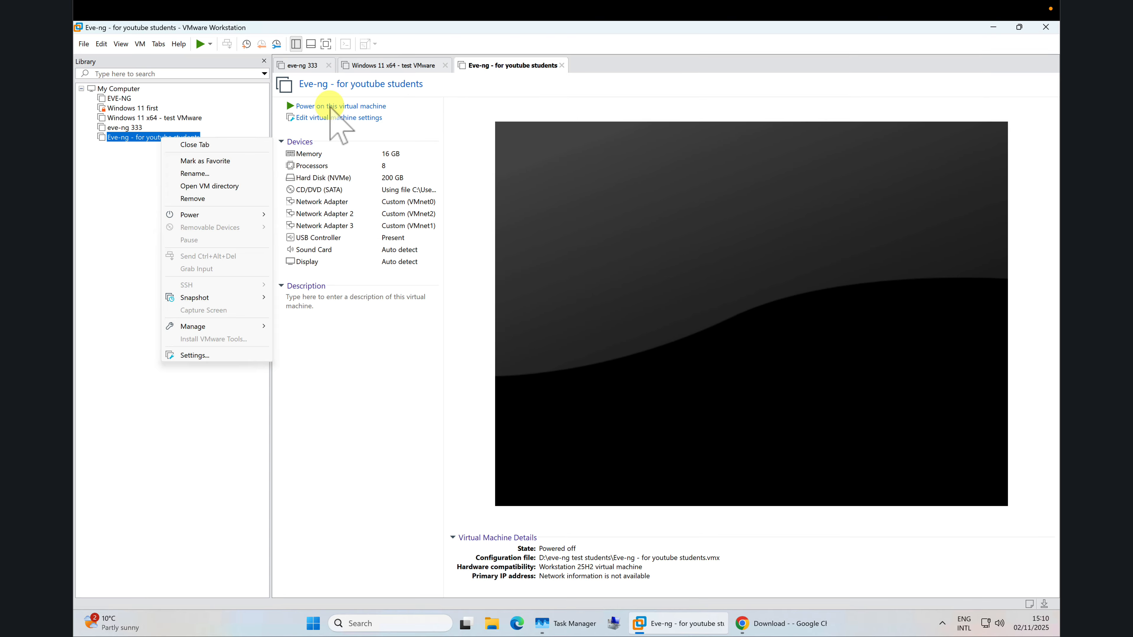
key(Escape)
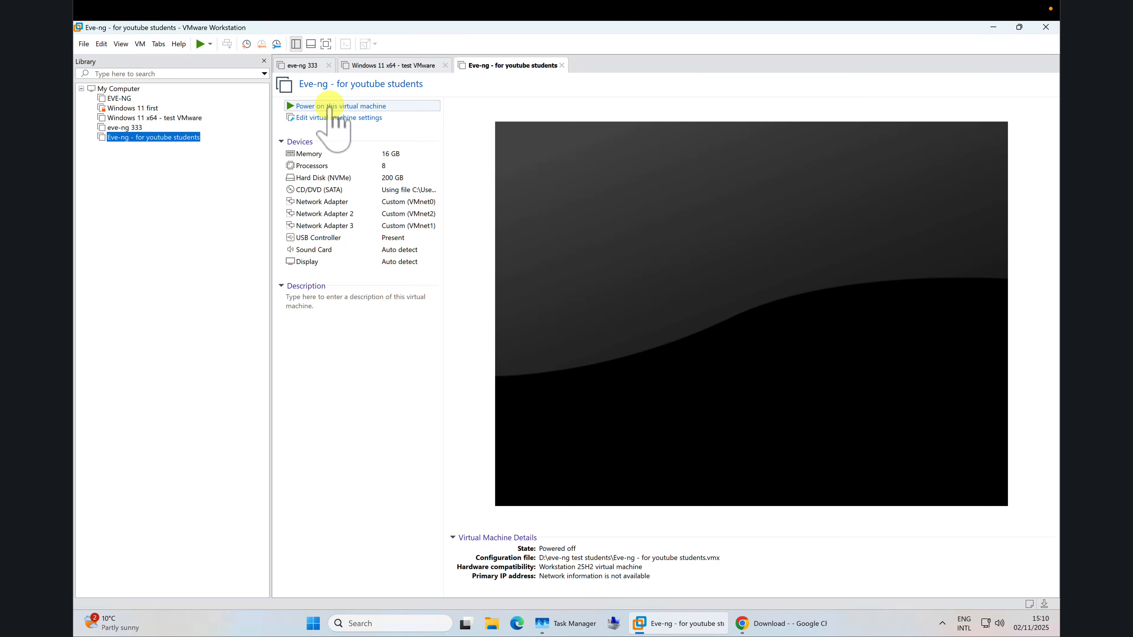
click(331, 107)
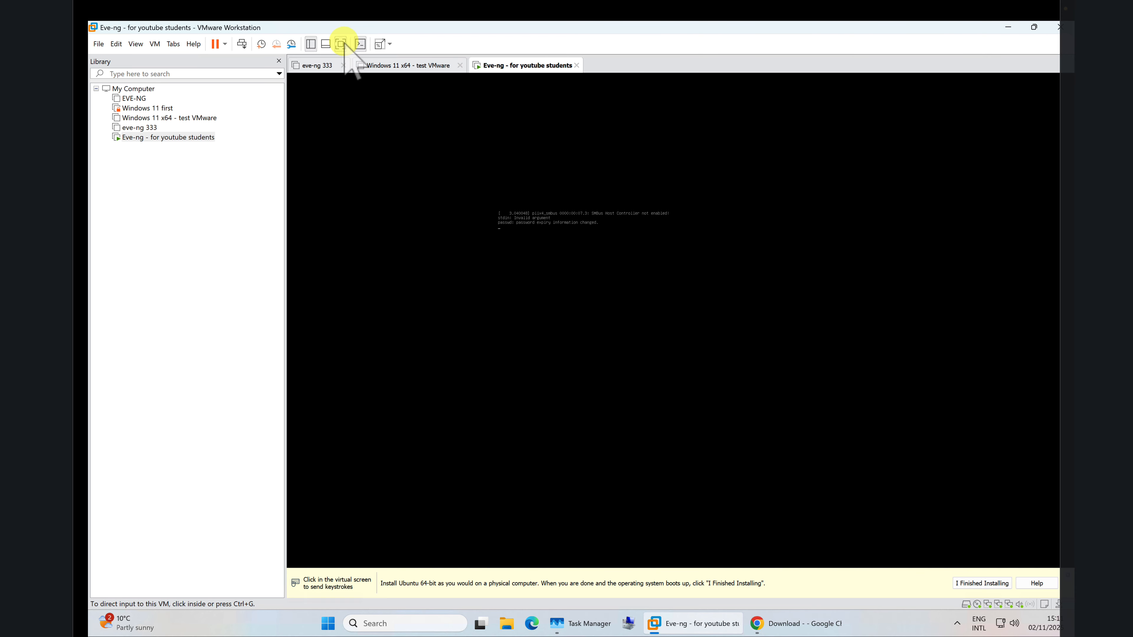
click(379, 44)
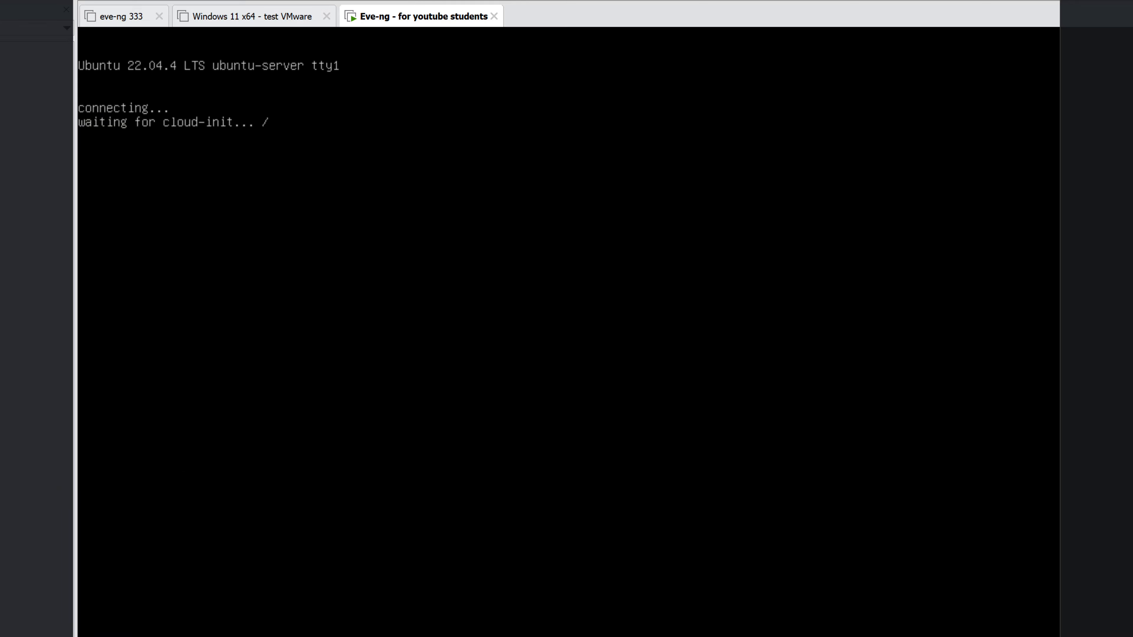
Check running processes in Task Manager, then minimize it to return to the VM console.
key(ctrl+shift+Escape)
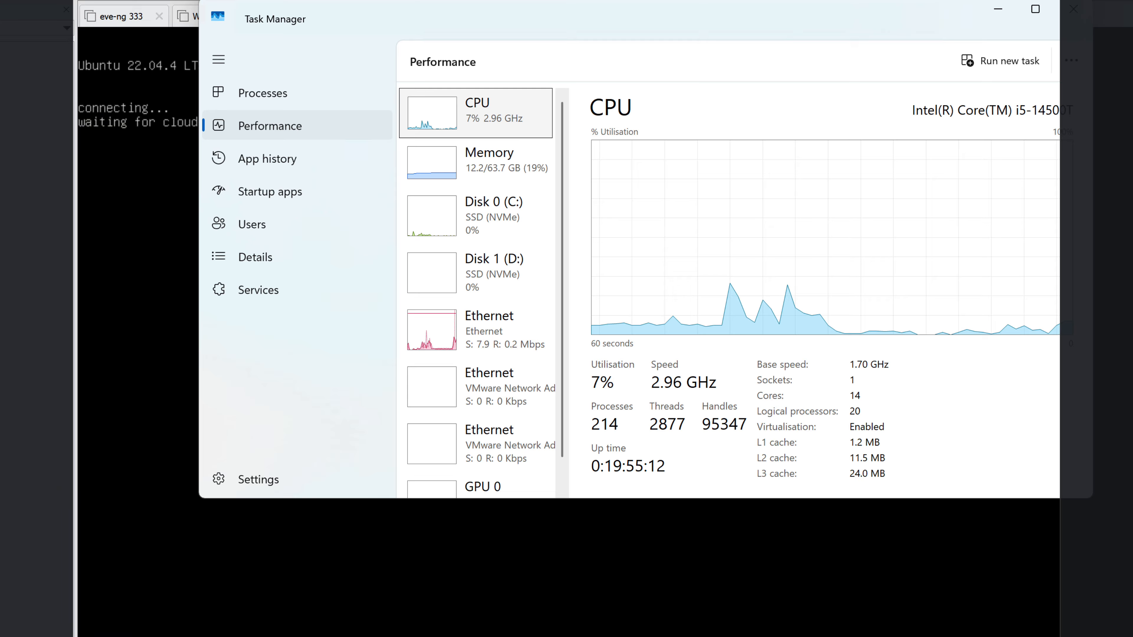
click(274, 94)
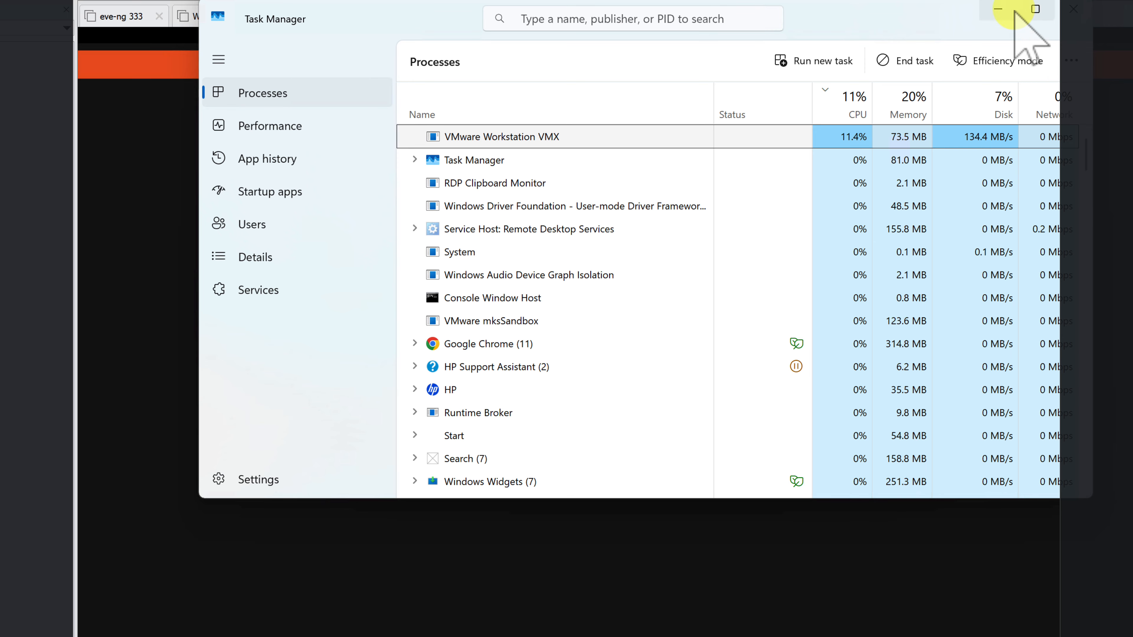
click(998, 8)
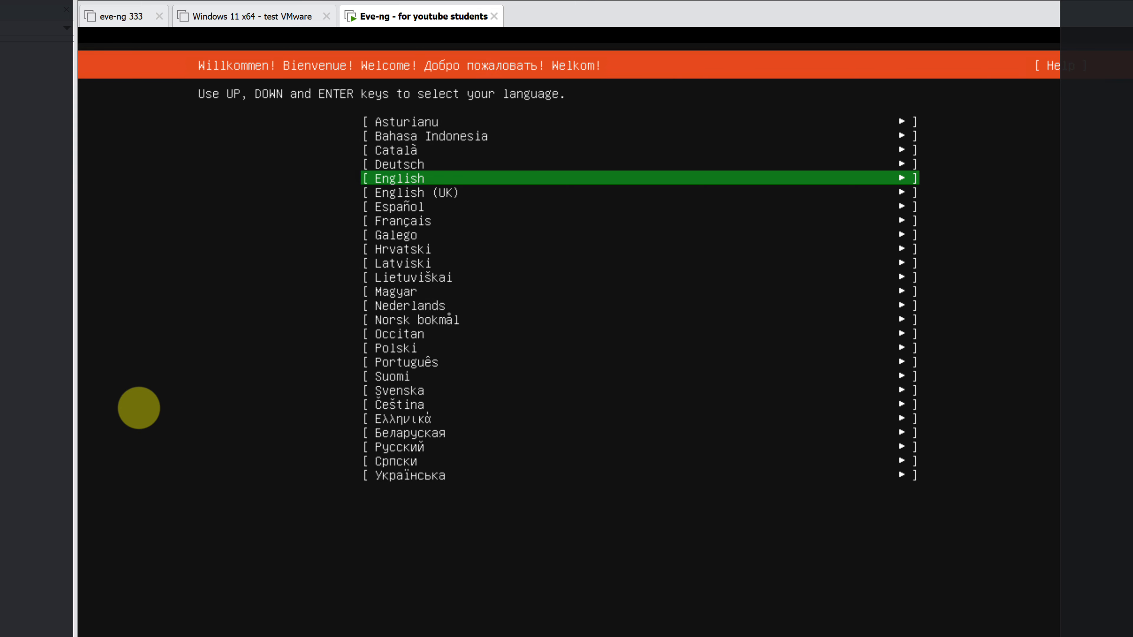
Choose English as installer language and set the keyboard layout to English (UK), then confirm.
key(Return)
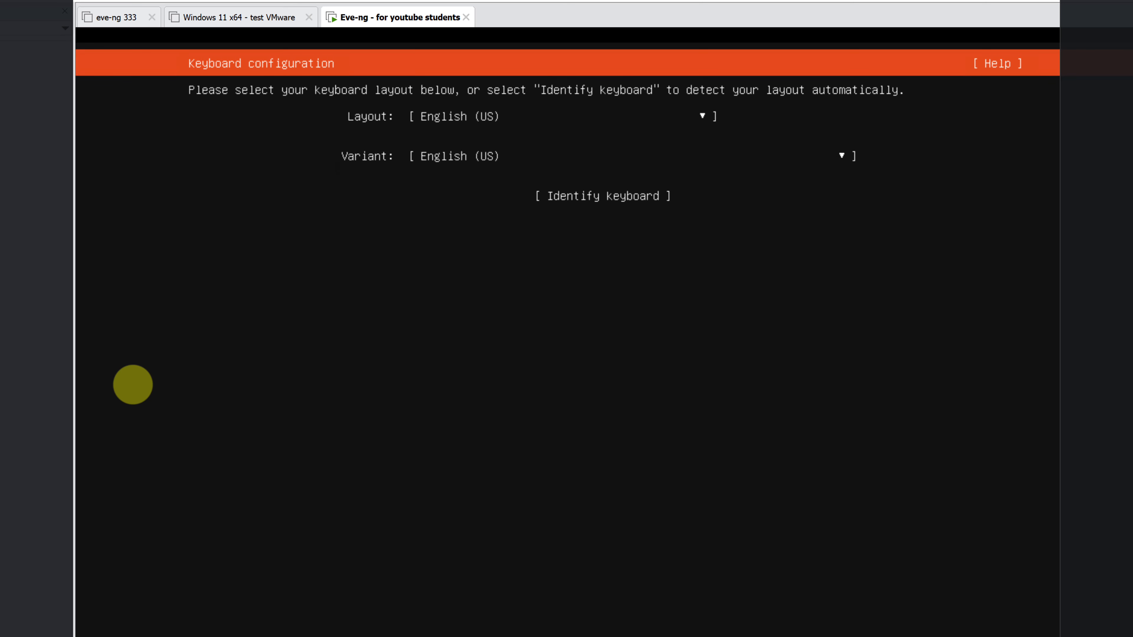
key(Up)
key(Up)
key(Up)
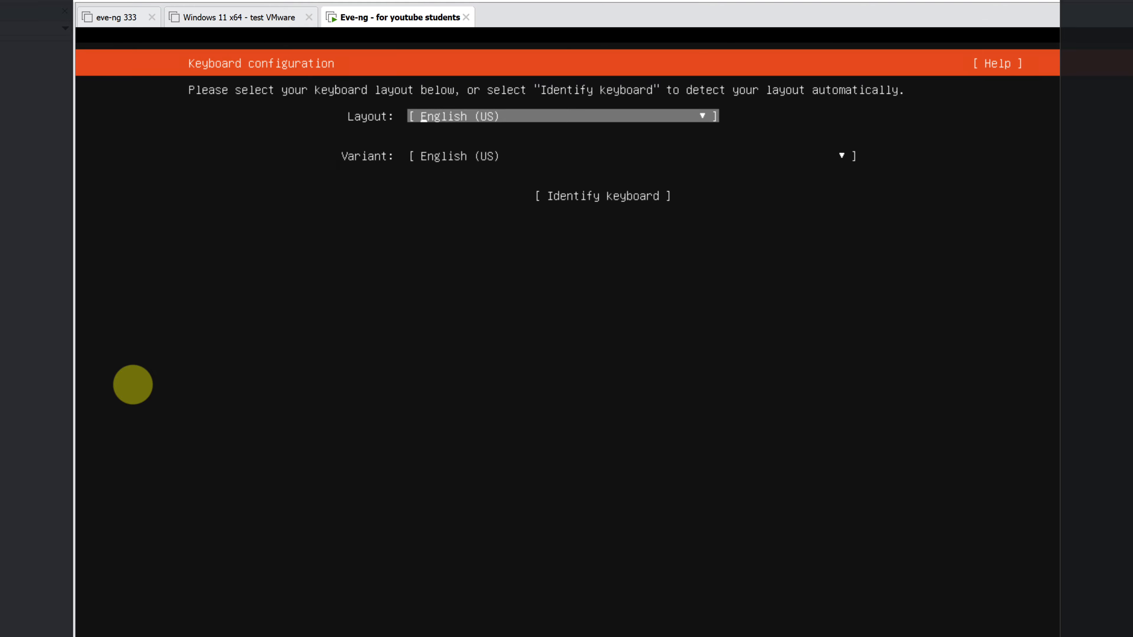
key(Return)
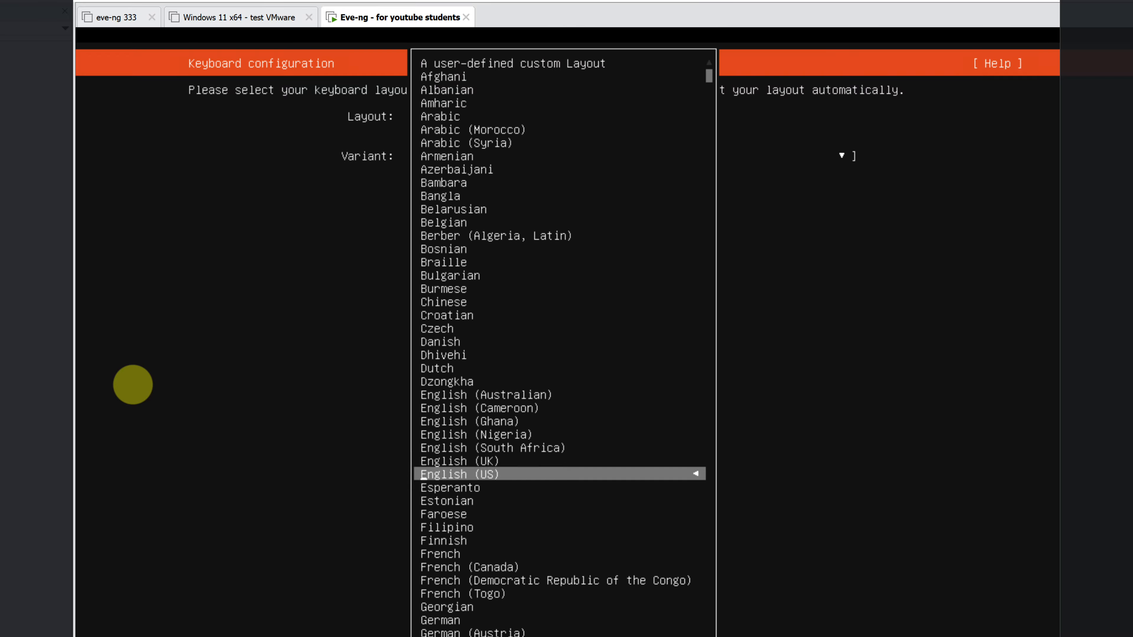
key(Up)
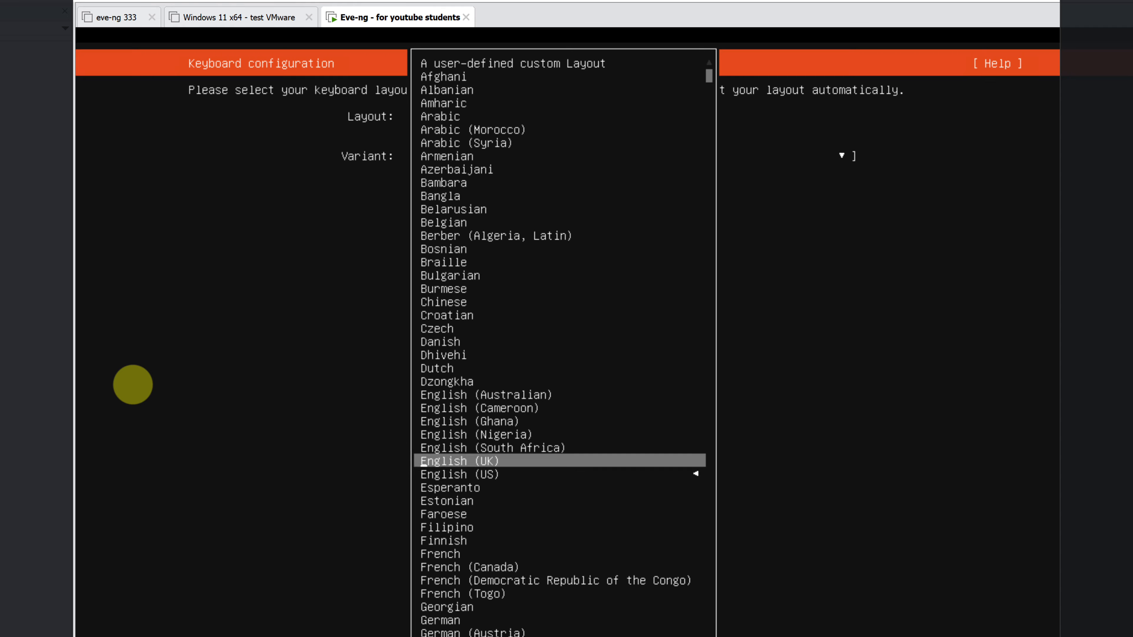
key(Return)
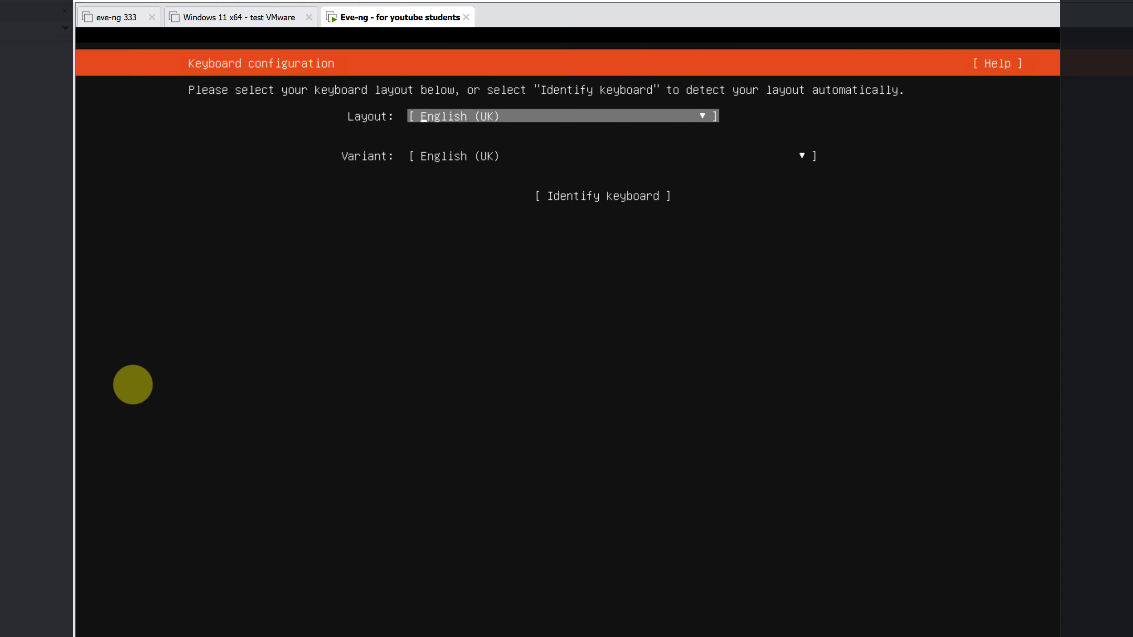
key(Down)
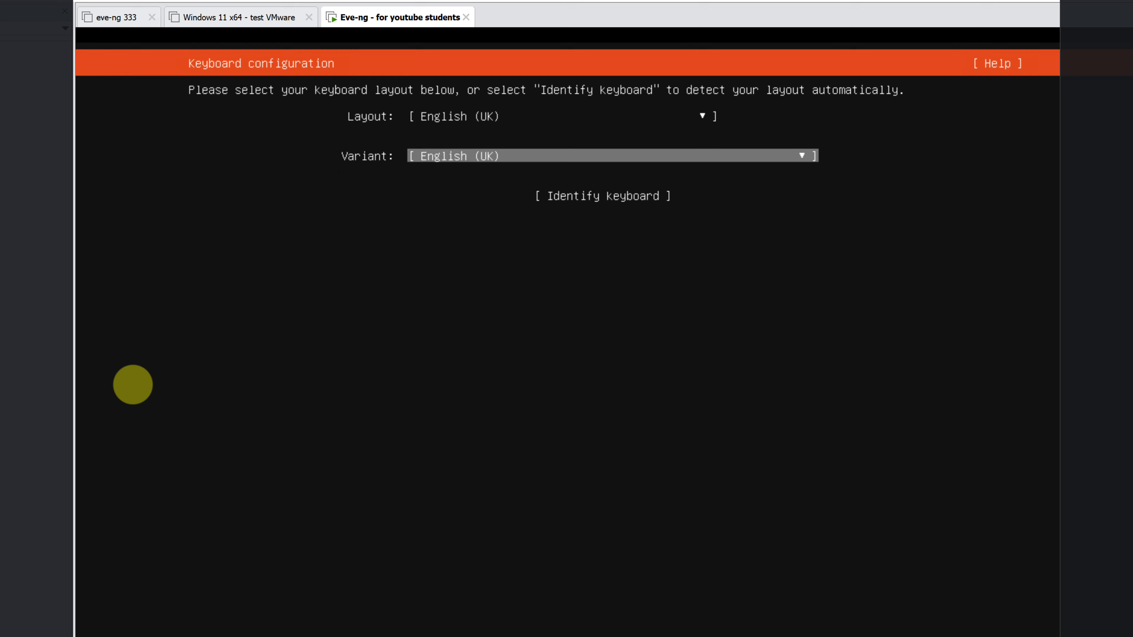
key(Down)
key(Down)
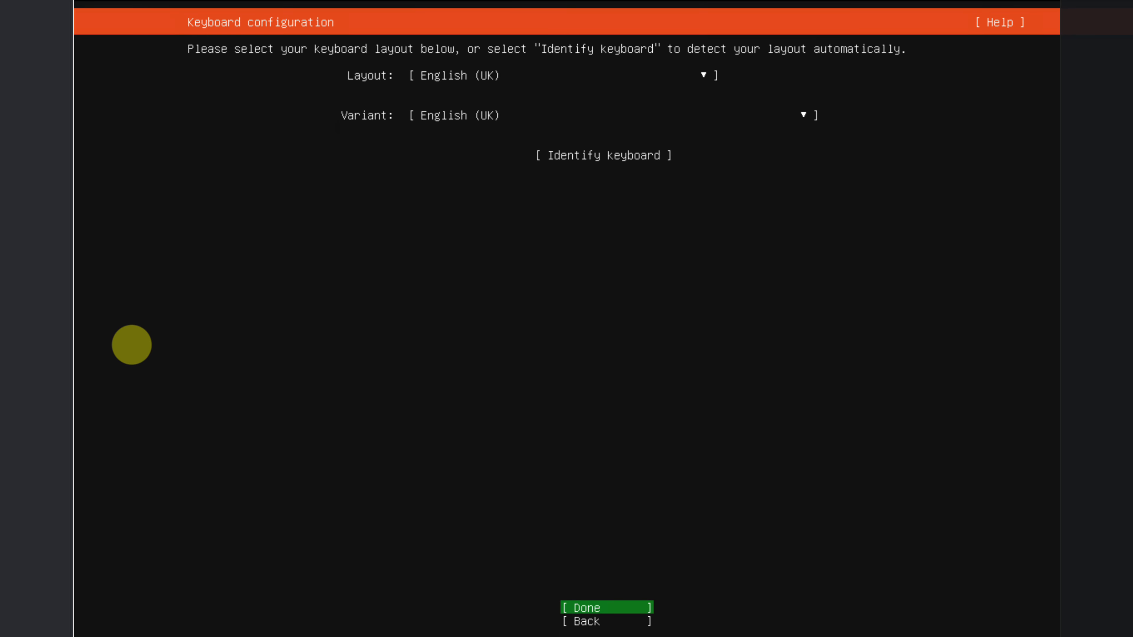
key(Return)
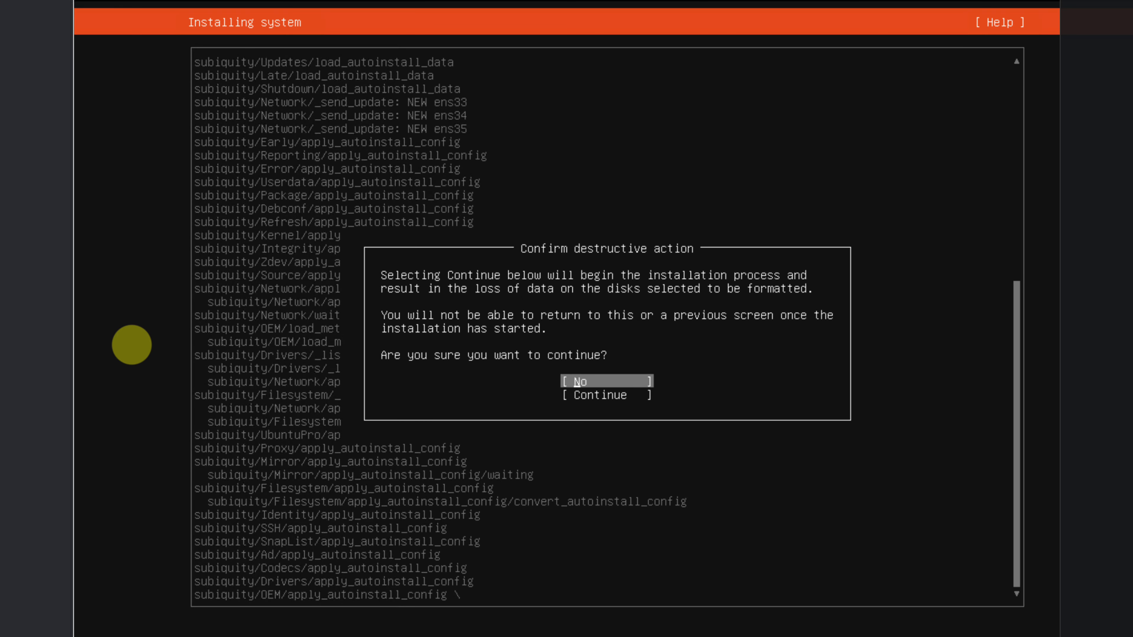
Choose Continue in the Confirm destructive action prompt to start the installation.
key(Down)
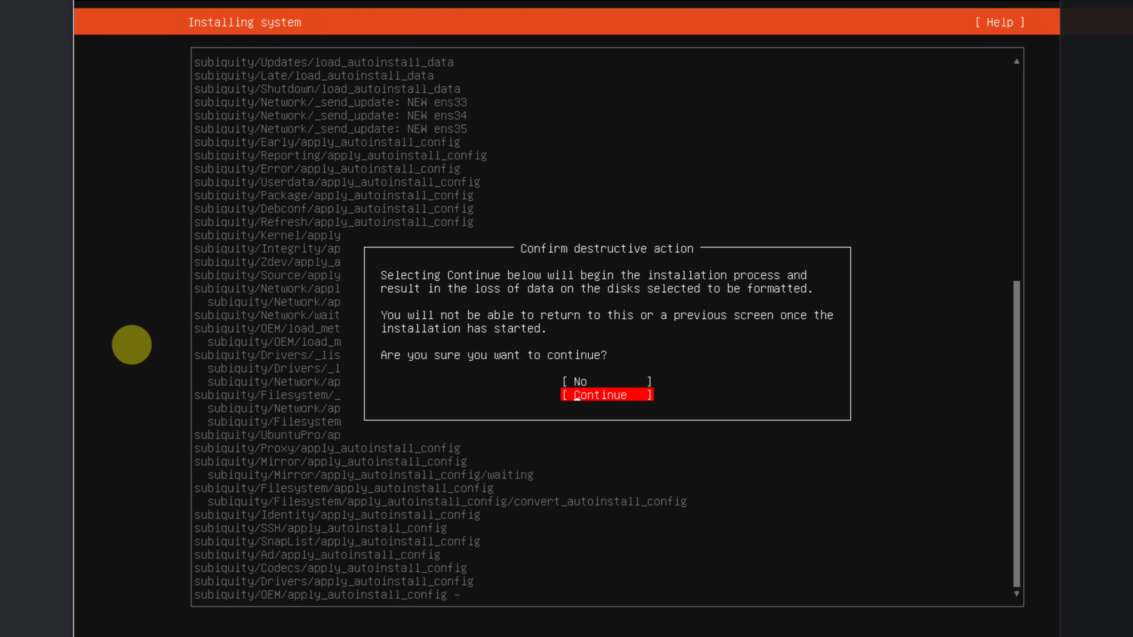
key(Return)
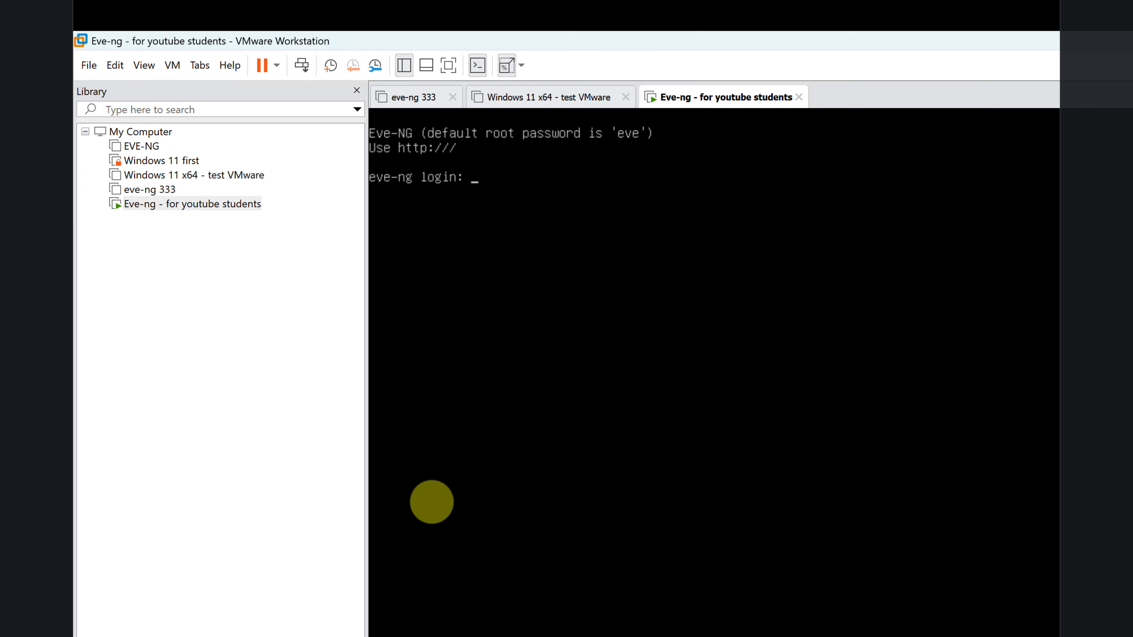
Remove the CD/DVD (SATA) drive holding the ISO from the Eve-ng VM's hardware settings.
right_click(201, 208)
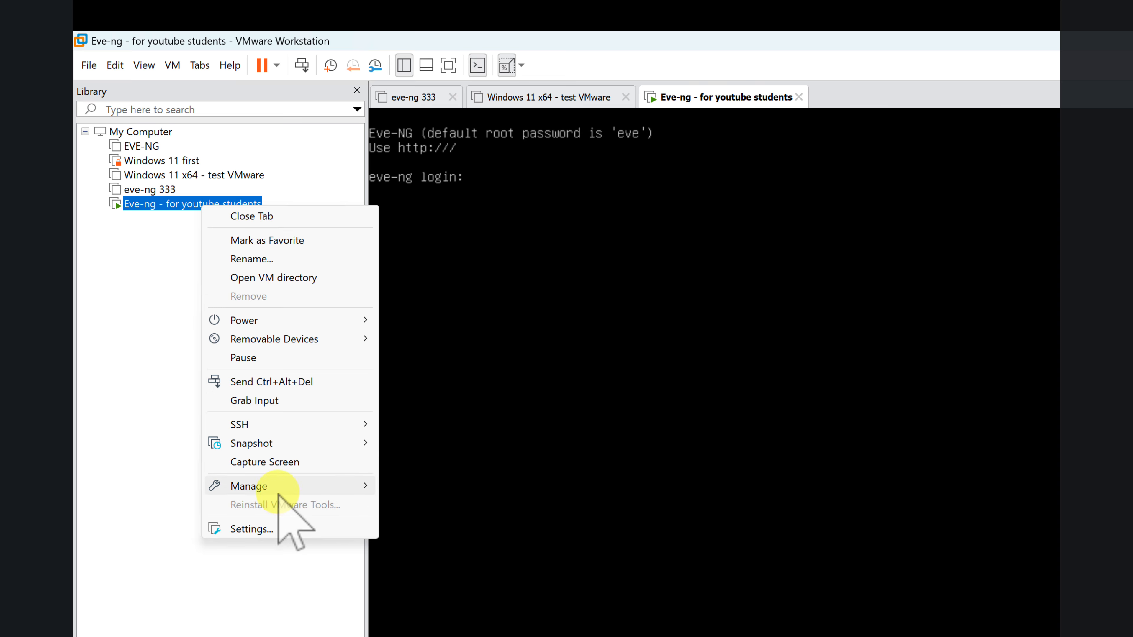
click(279, 528)
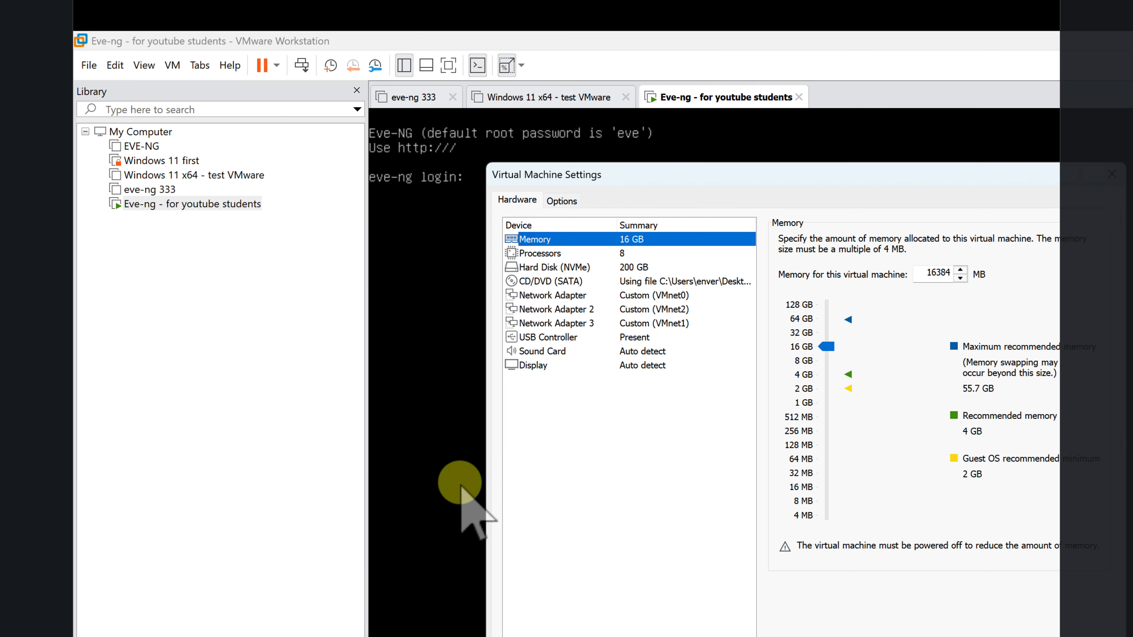
click(567, 281)
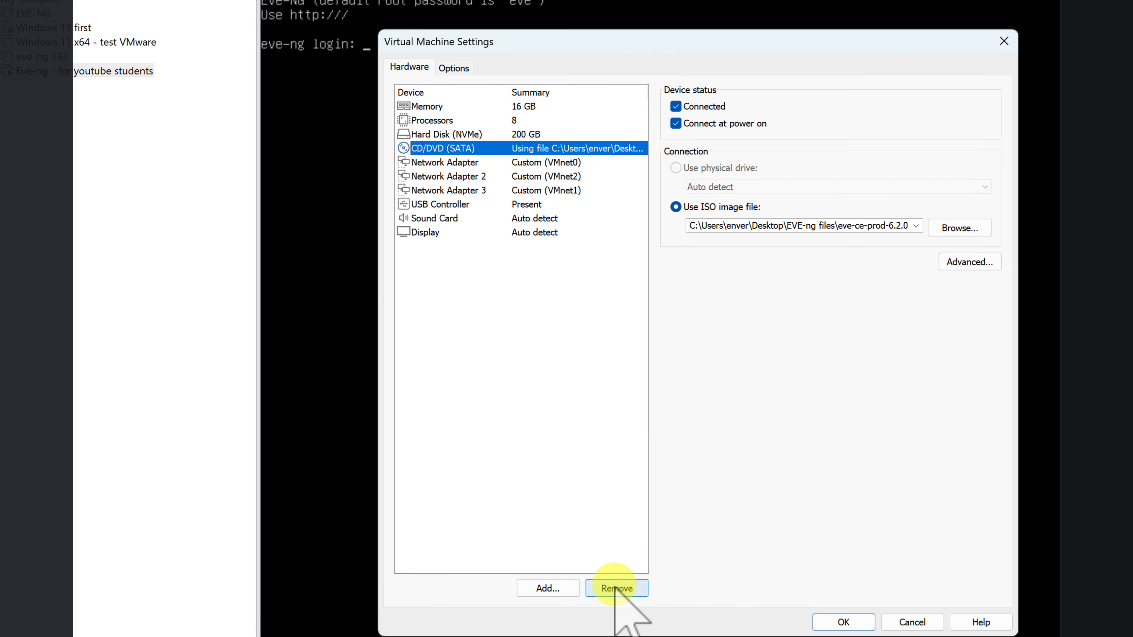
click(722, 636)
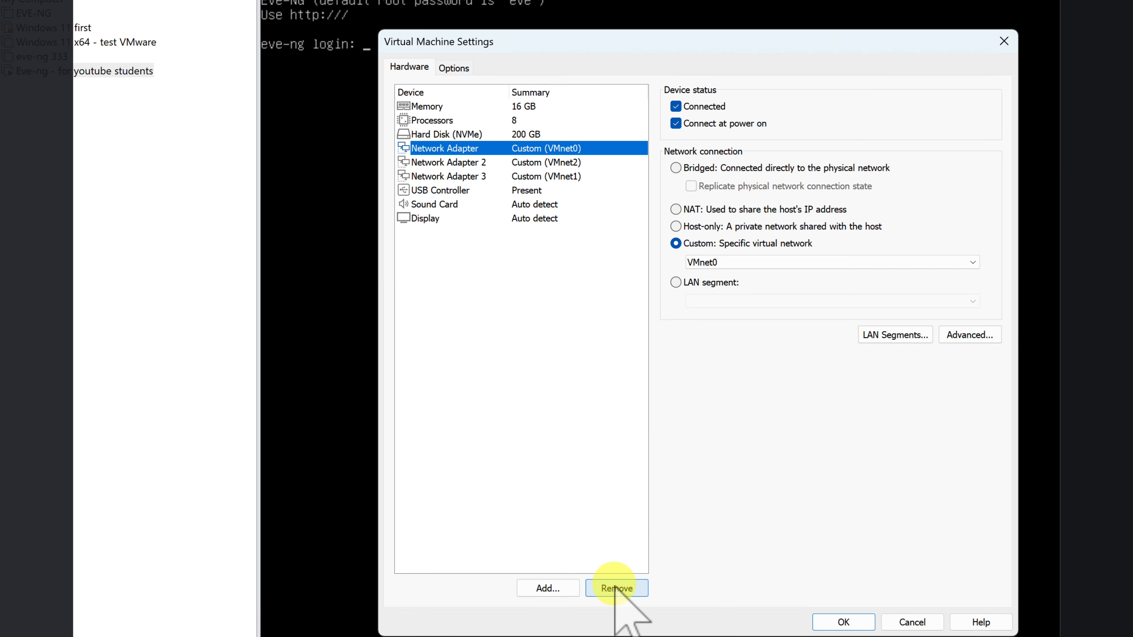
click(842, 621)
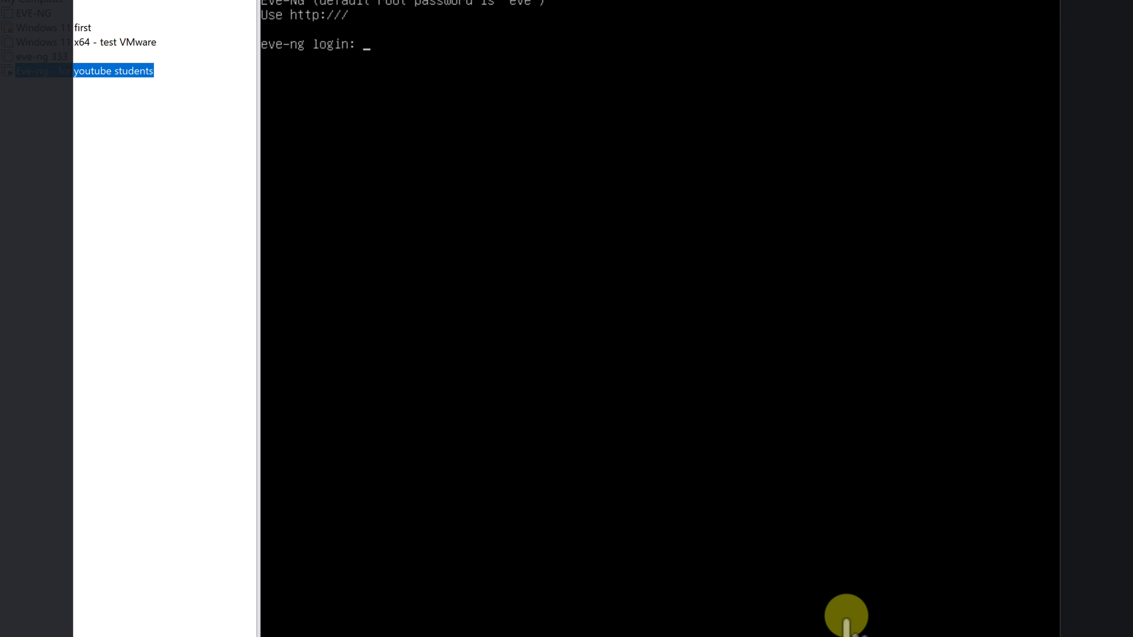
click(566, 176)
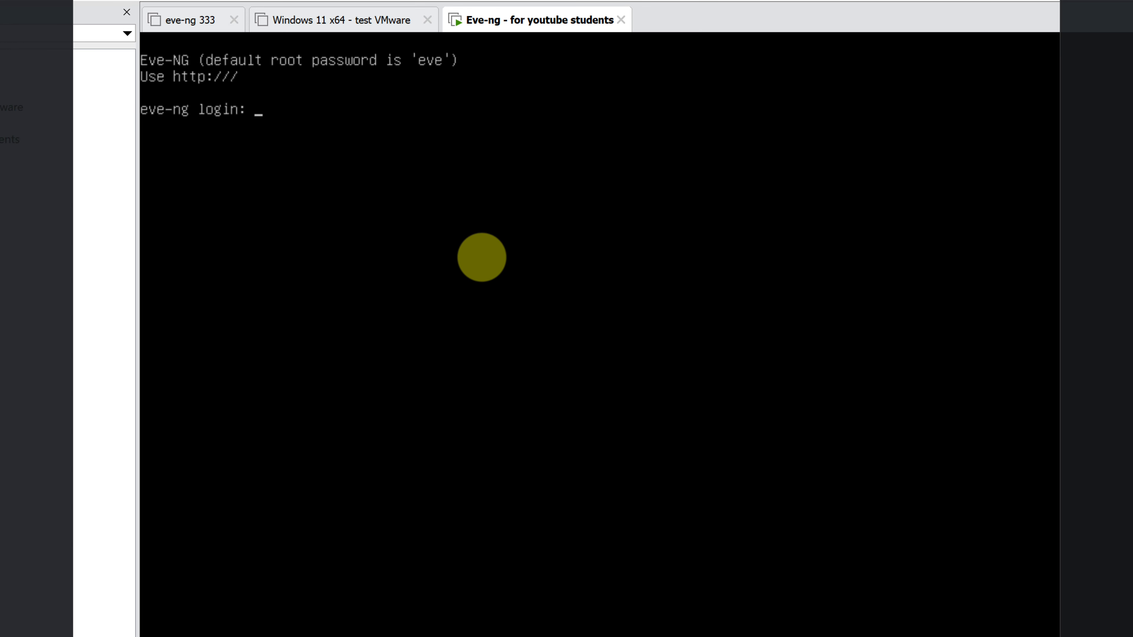
Log in to the EVE-NG console as root.
text(root)
key(Return)
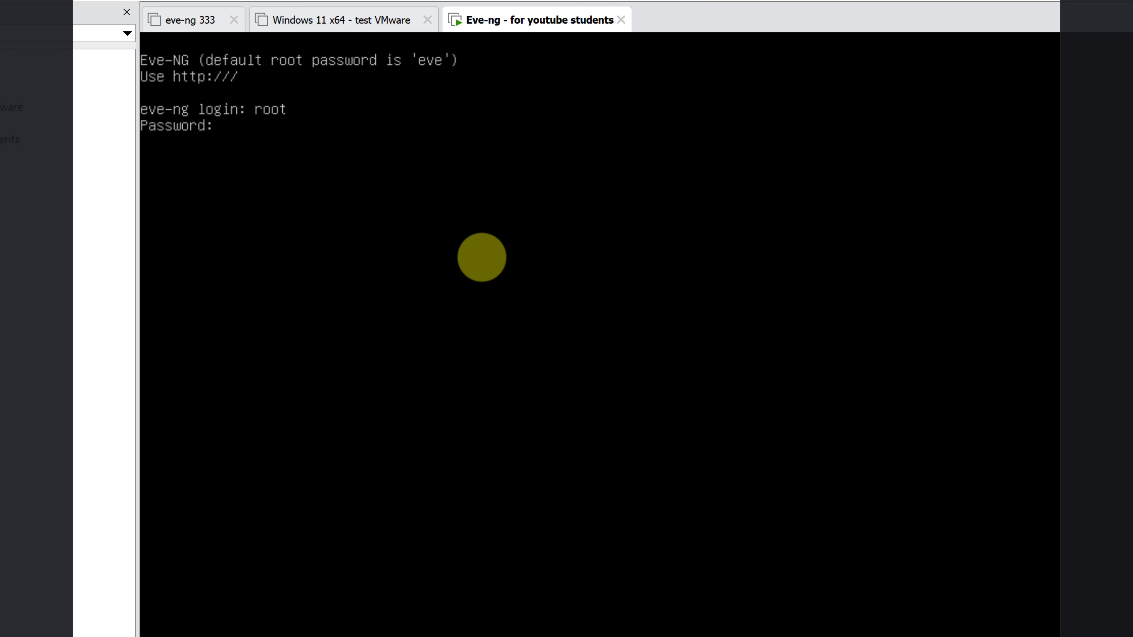
key(Return)
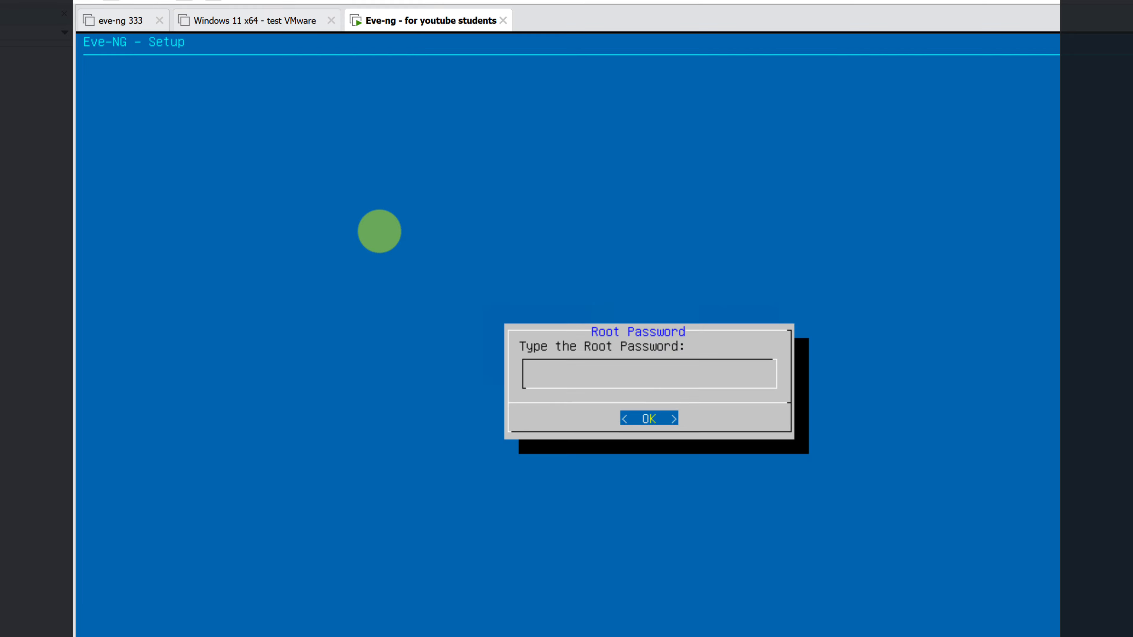
Pass the root password prompts and failure message, then keep eve-ng as the hostname.
key(Return)
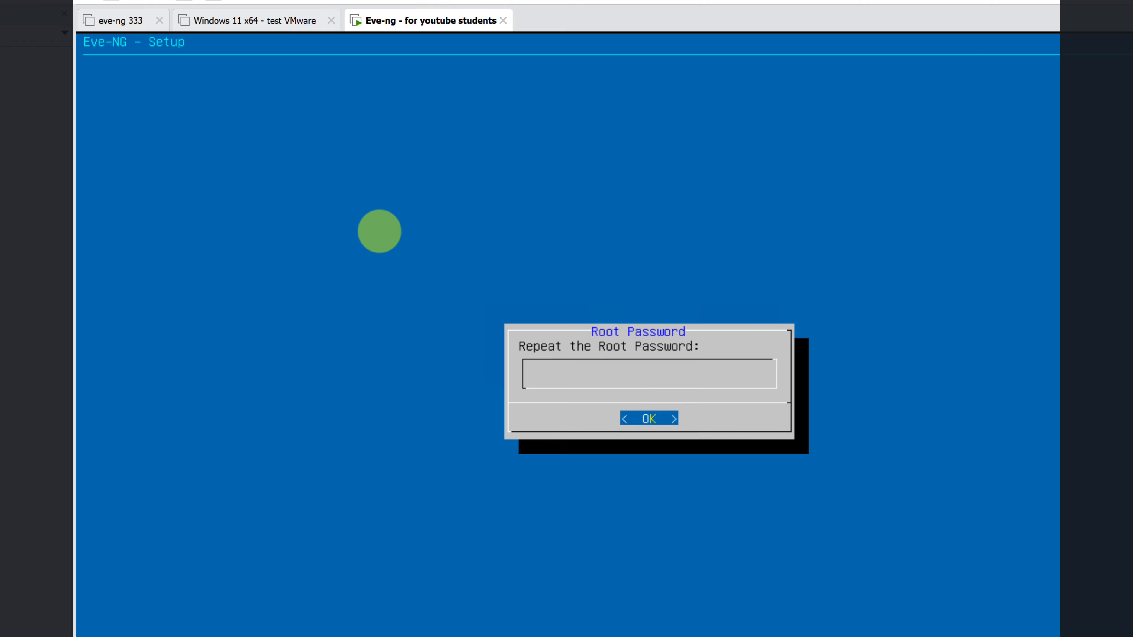
key(Return)
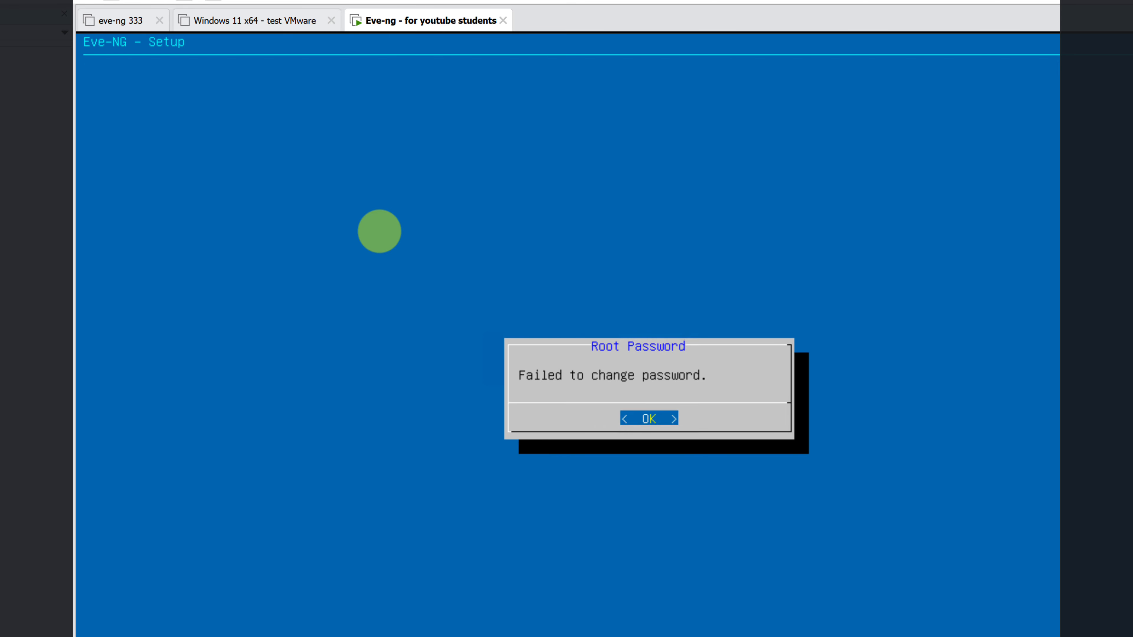
key(Return)
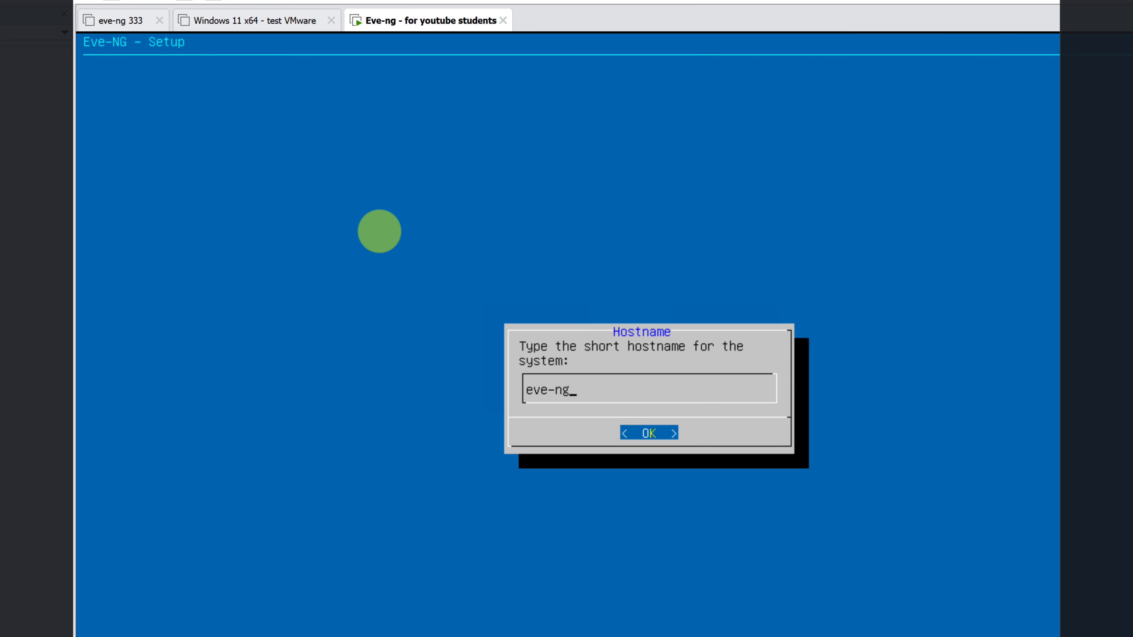
key(Return)
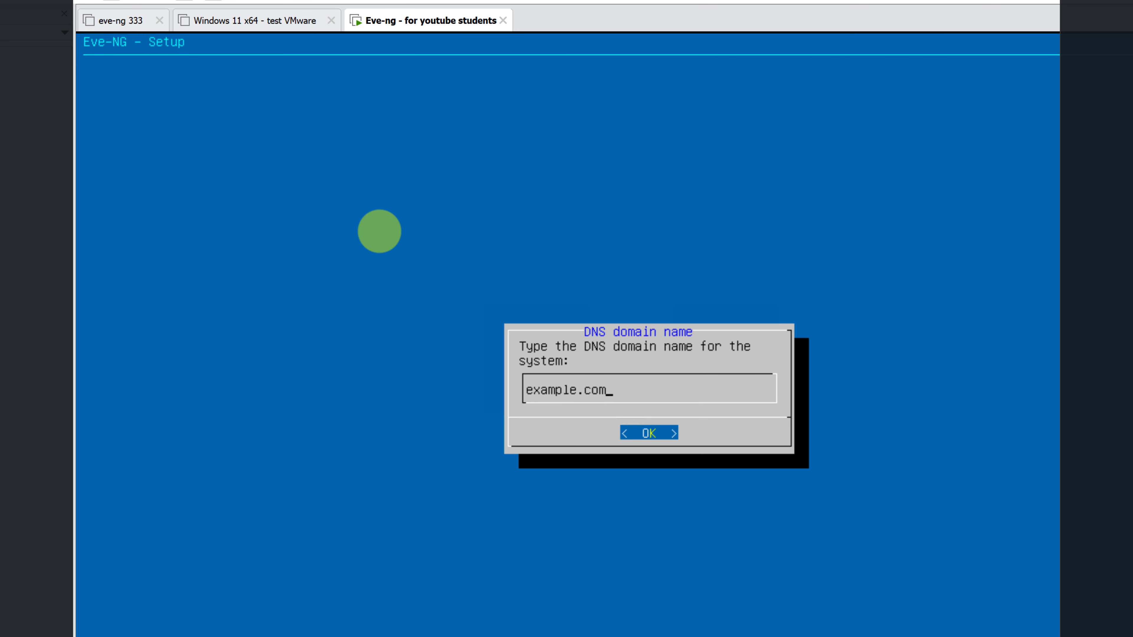